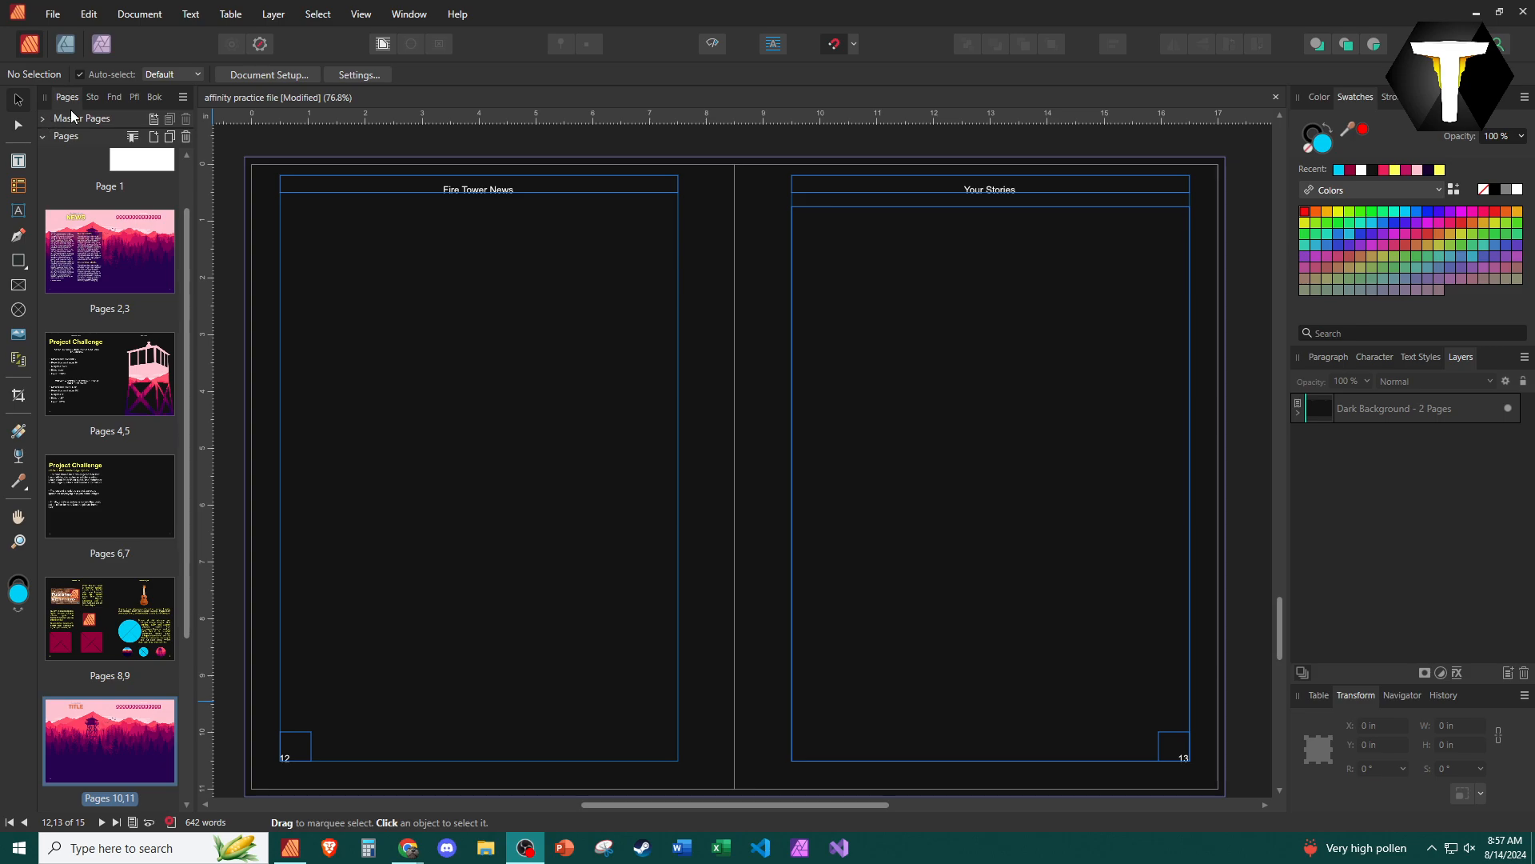
# - Add a text frame about 7 in wide and 2.65 in high near the top of page 12, with the heading "PROJECT CHALLENGE"
pyautogui.click(18, 161)
pyautogui.moveTo(280, 234); pyautogui.dragTo(678, 385)
pyautogui.write('PROJECT CHALLENGE')
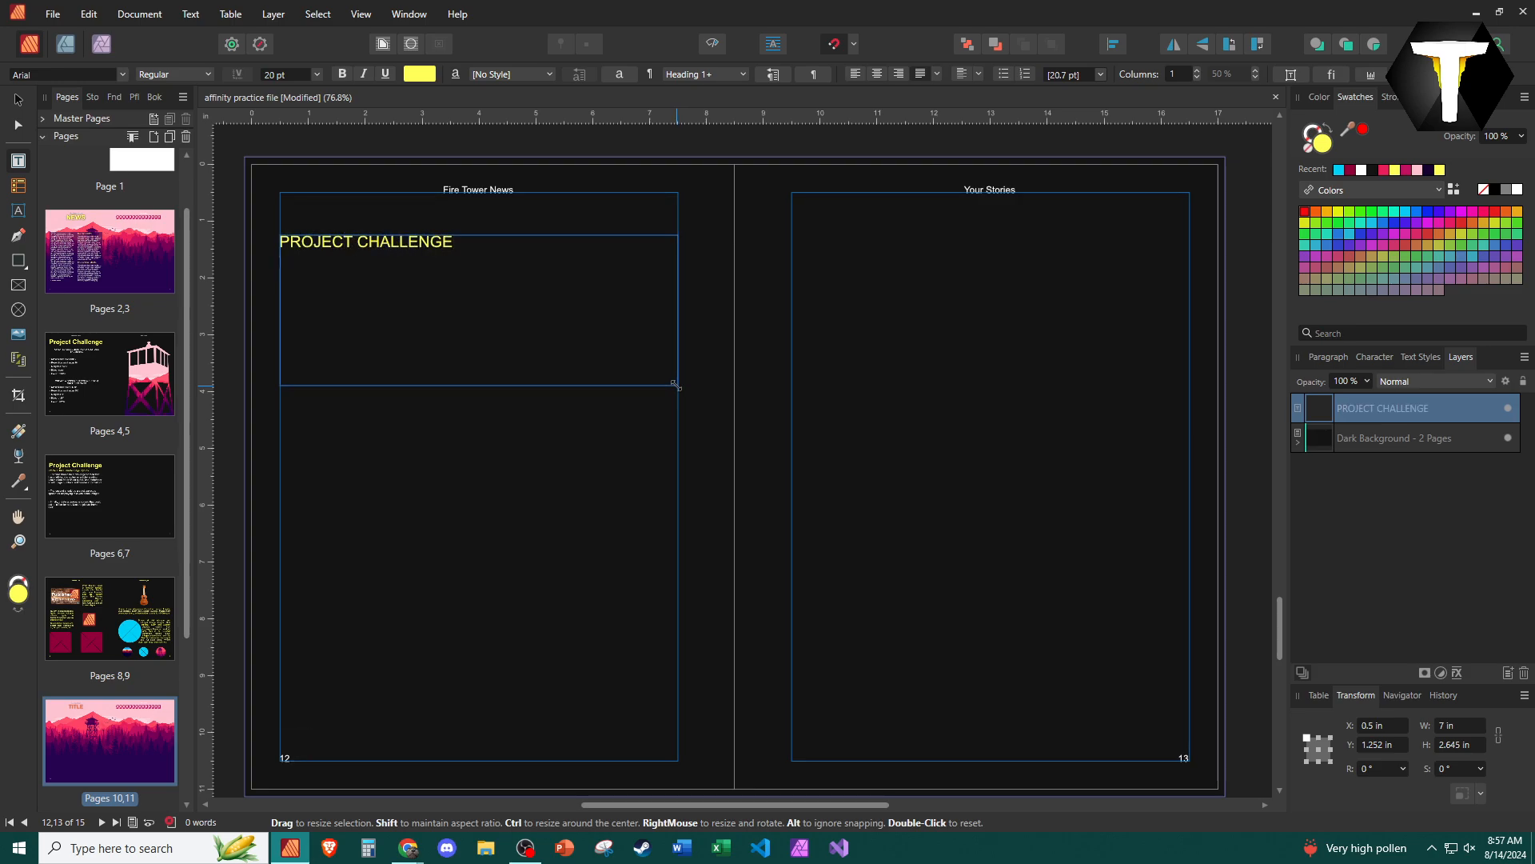
pyautogui.press('Return')
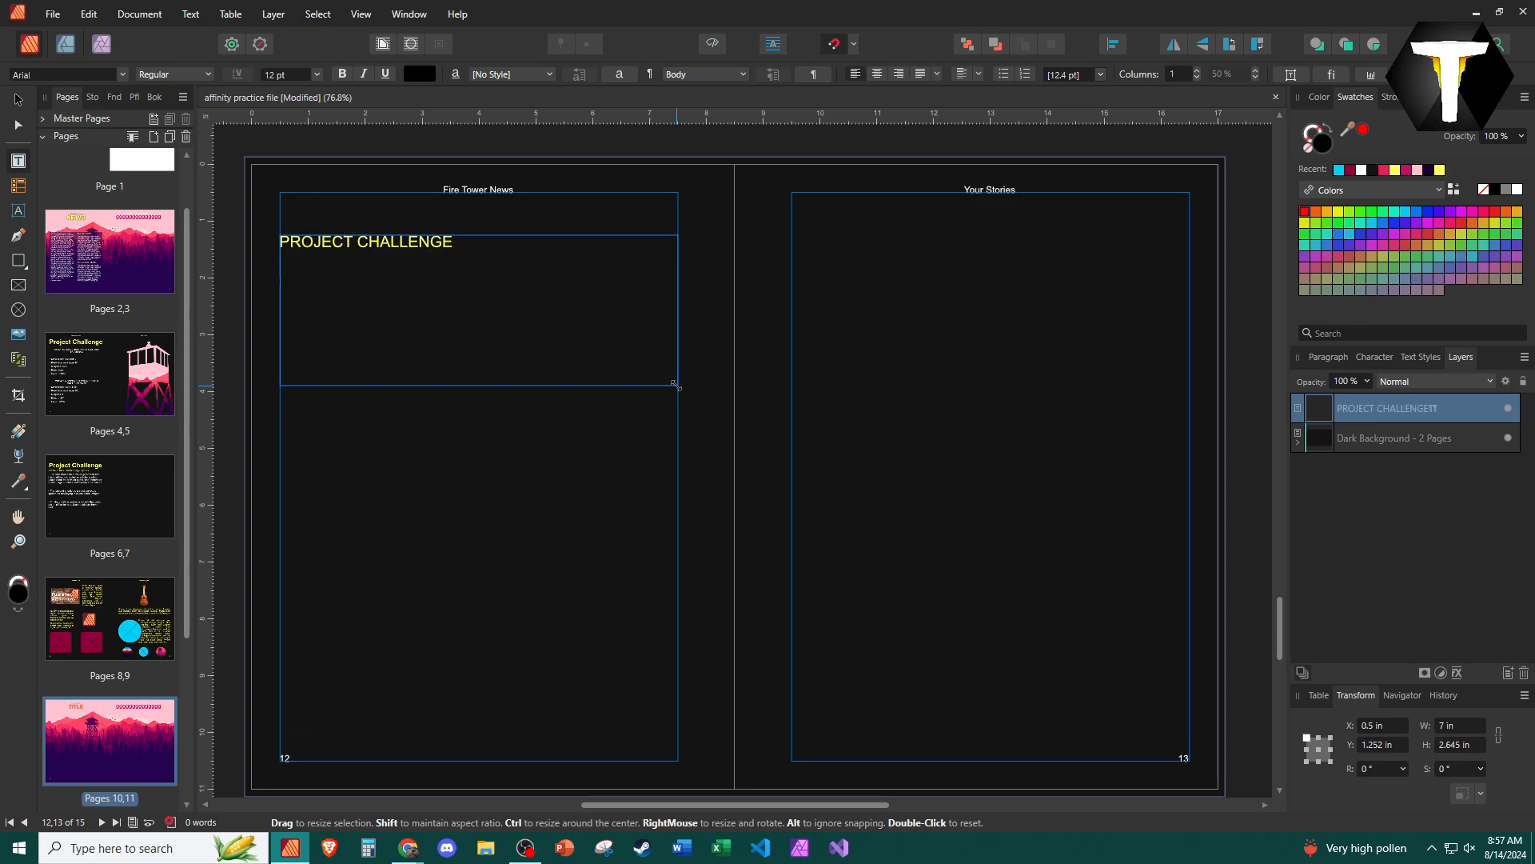
# - Set the body text colour to white and place the text cursor below the heading
pyautogui.press('Escape')
pyautogui.click(420, 74)
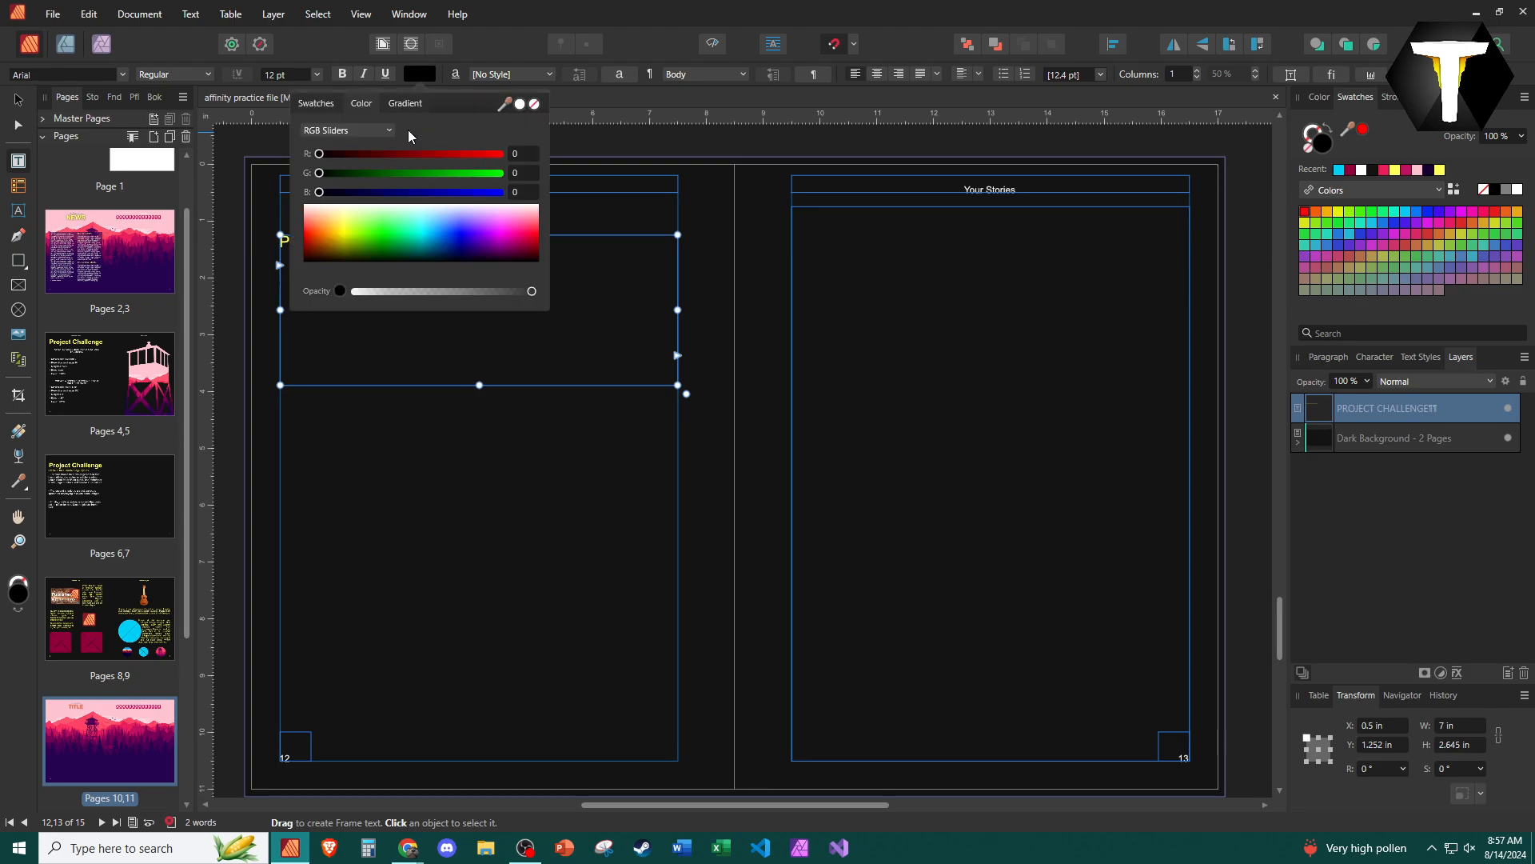
pyautogui.click(363, 353)
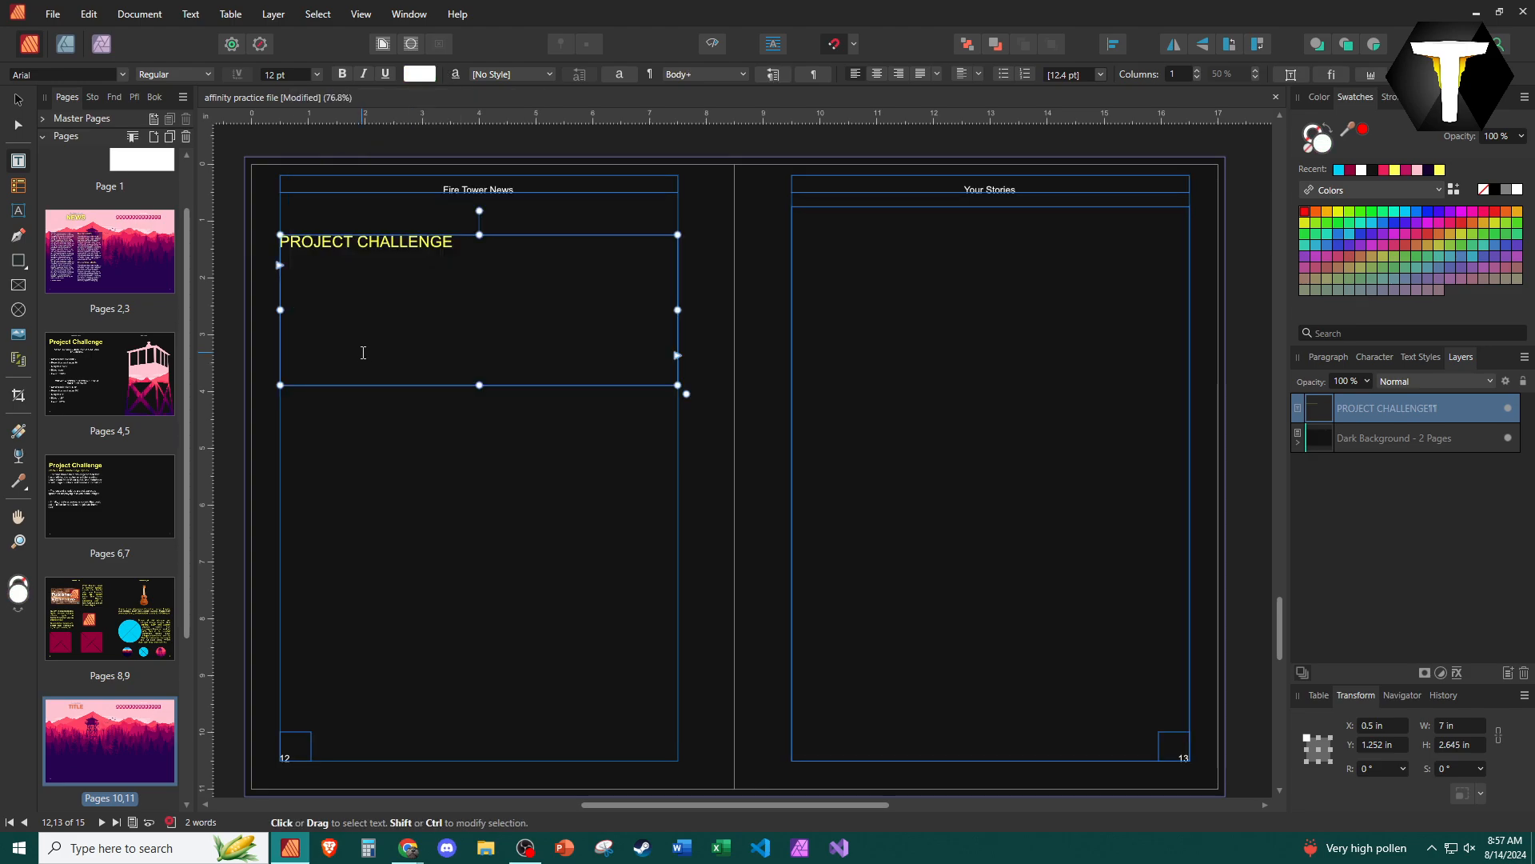
pyautogui.click(363, 353)
# - Write "Build a four page layout that has:", "- Text frames that flow across all four pages" and "-At the end to break the flow between pages 3 and 4"
pyautogui.write('Builkd')
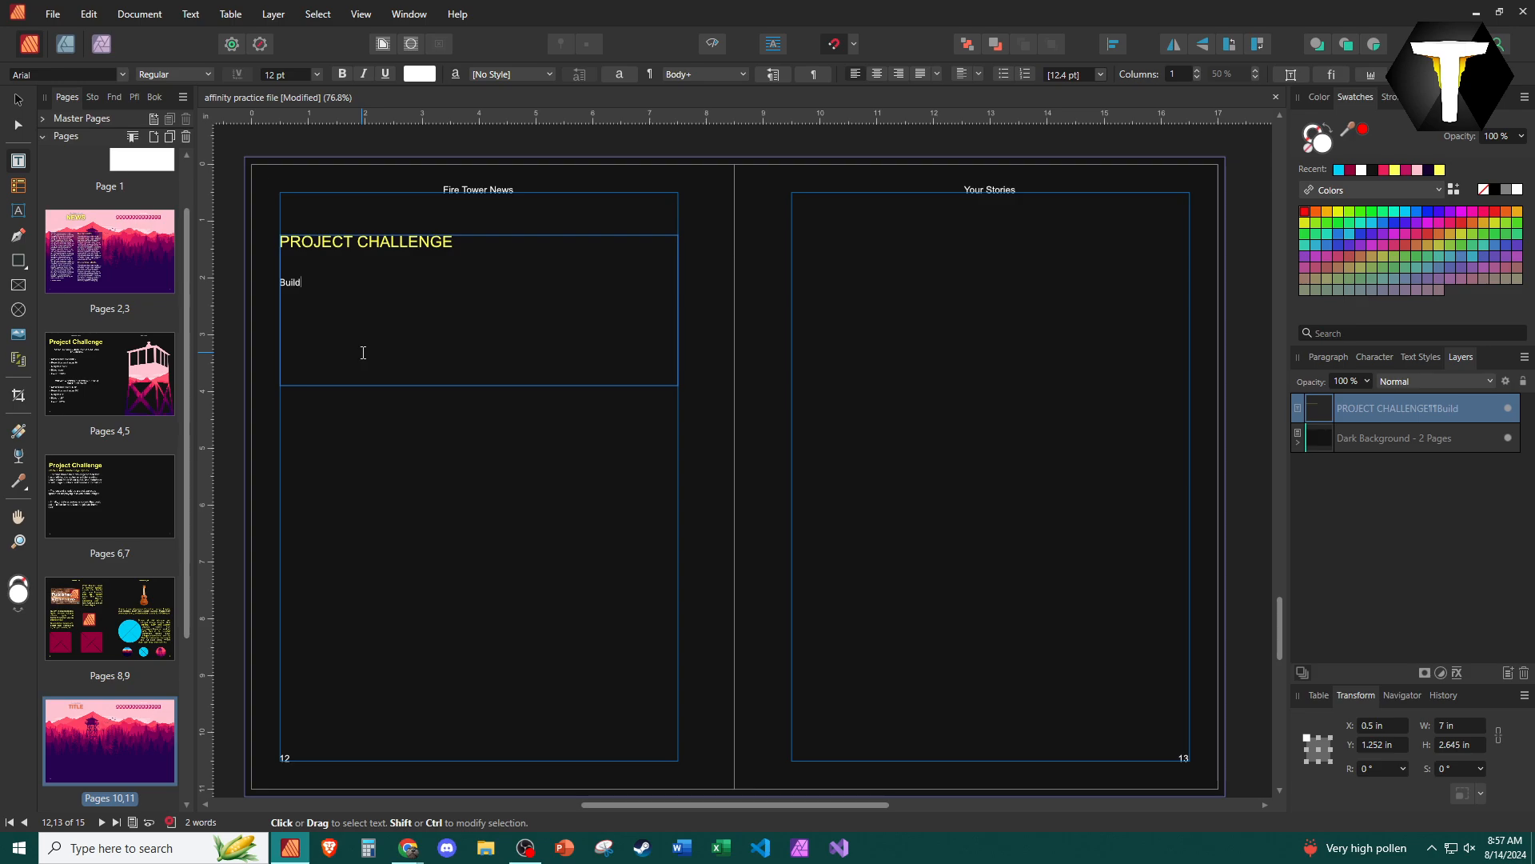
pyautogui.write(' a four page ')
pyautogui.write('layout that has')
pyautogui.write('t frames that flow')
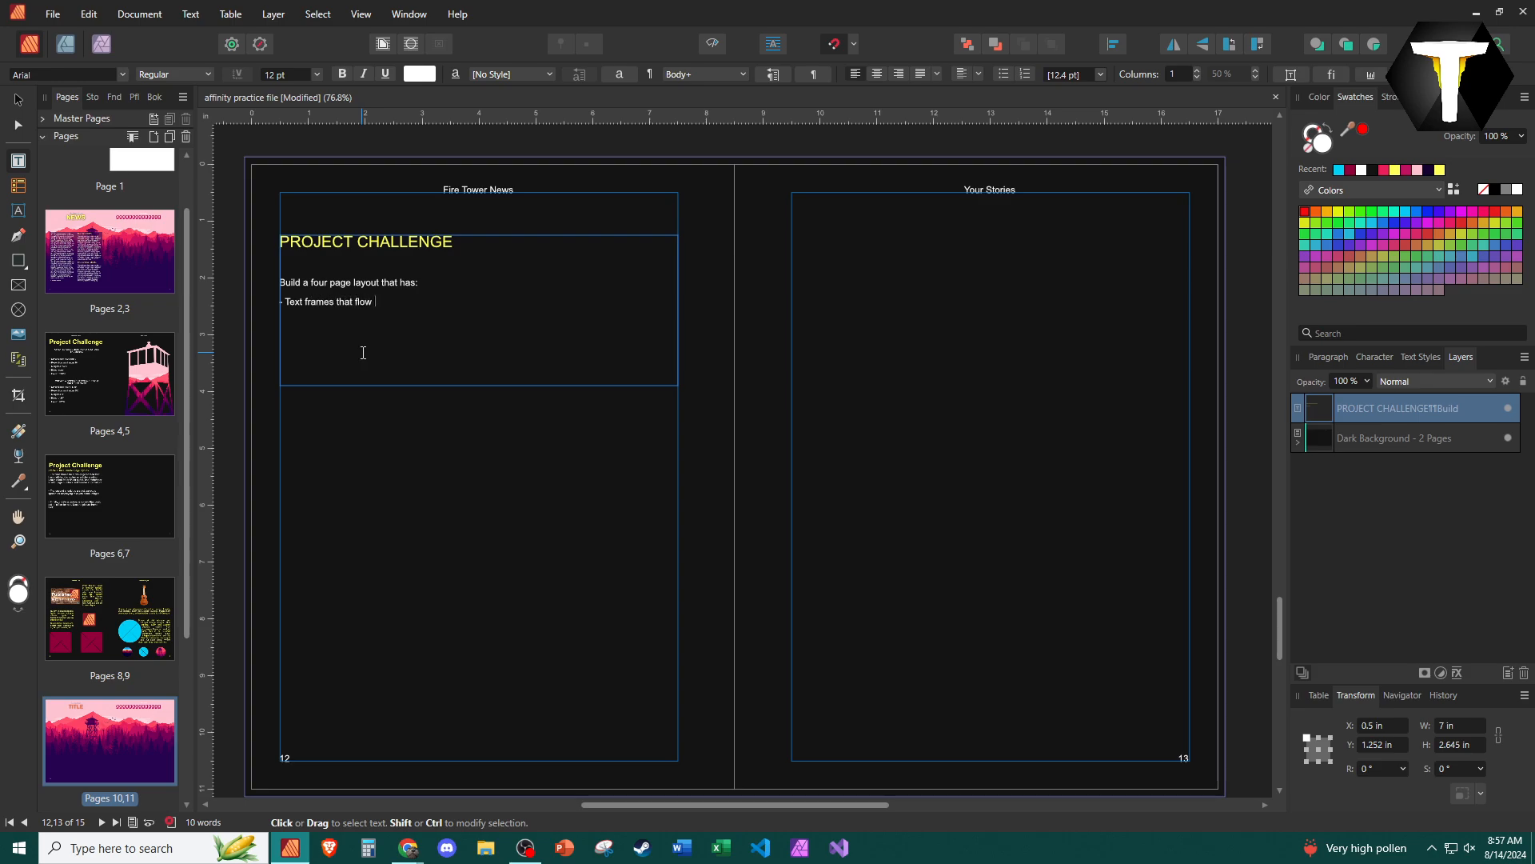
pyautogui.write(' across all four pages')
pyautogui.write('the end to break the flow be')
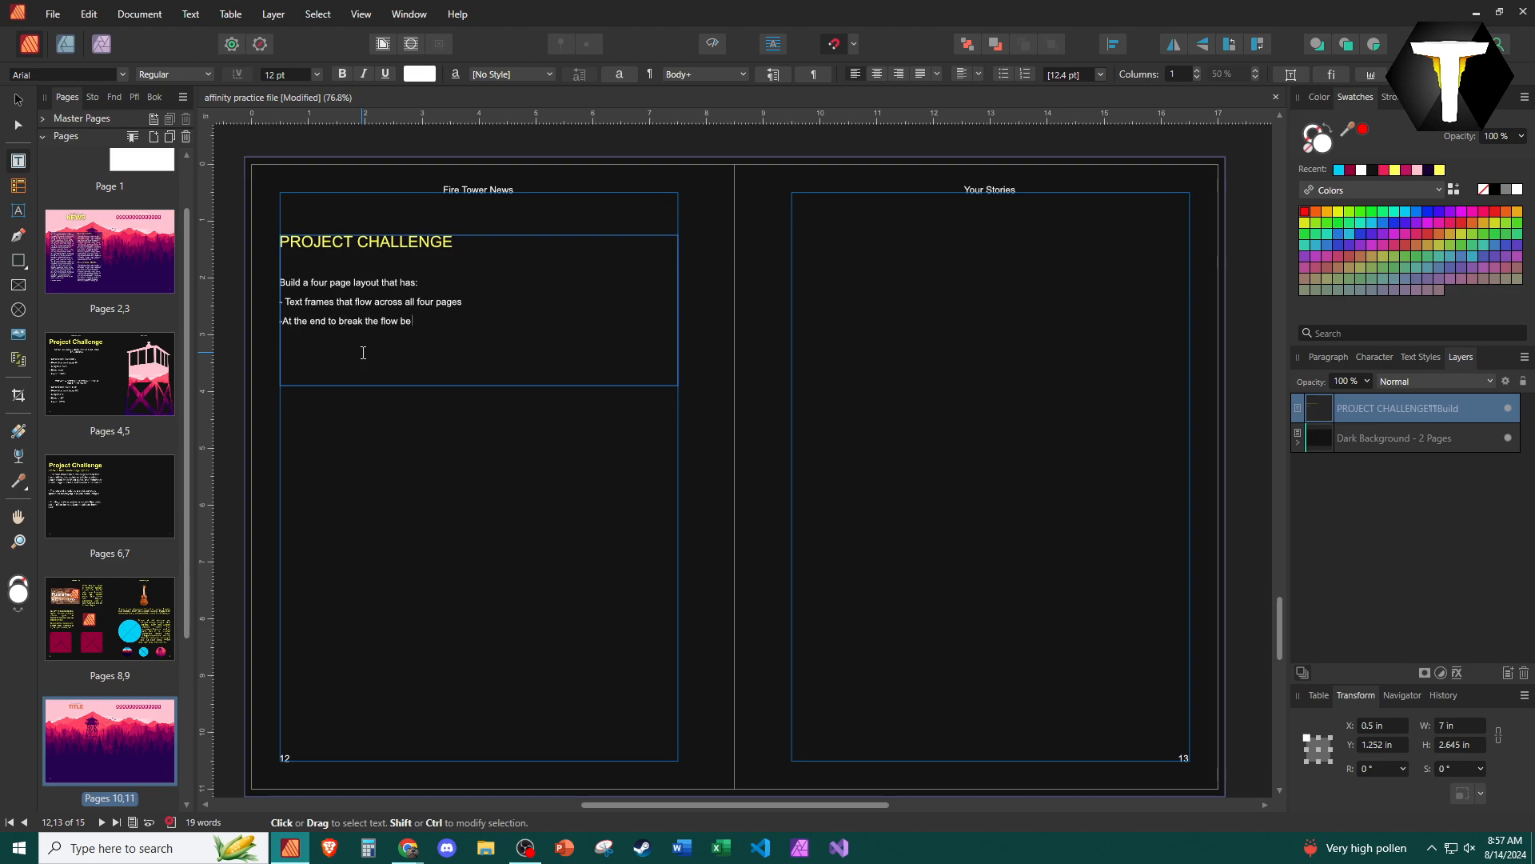
pyautogui.write('tween pages 3 and 4')
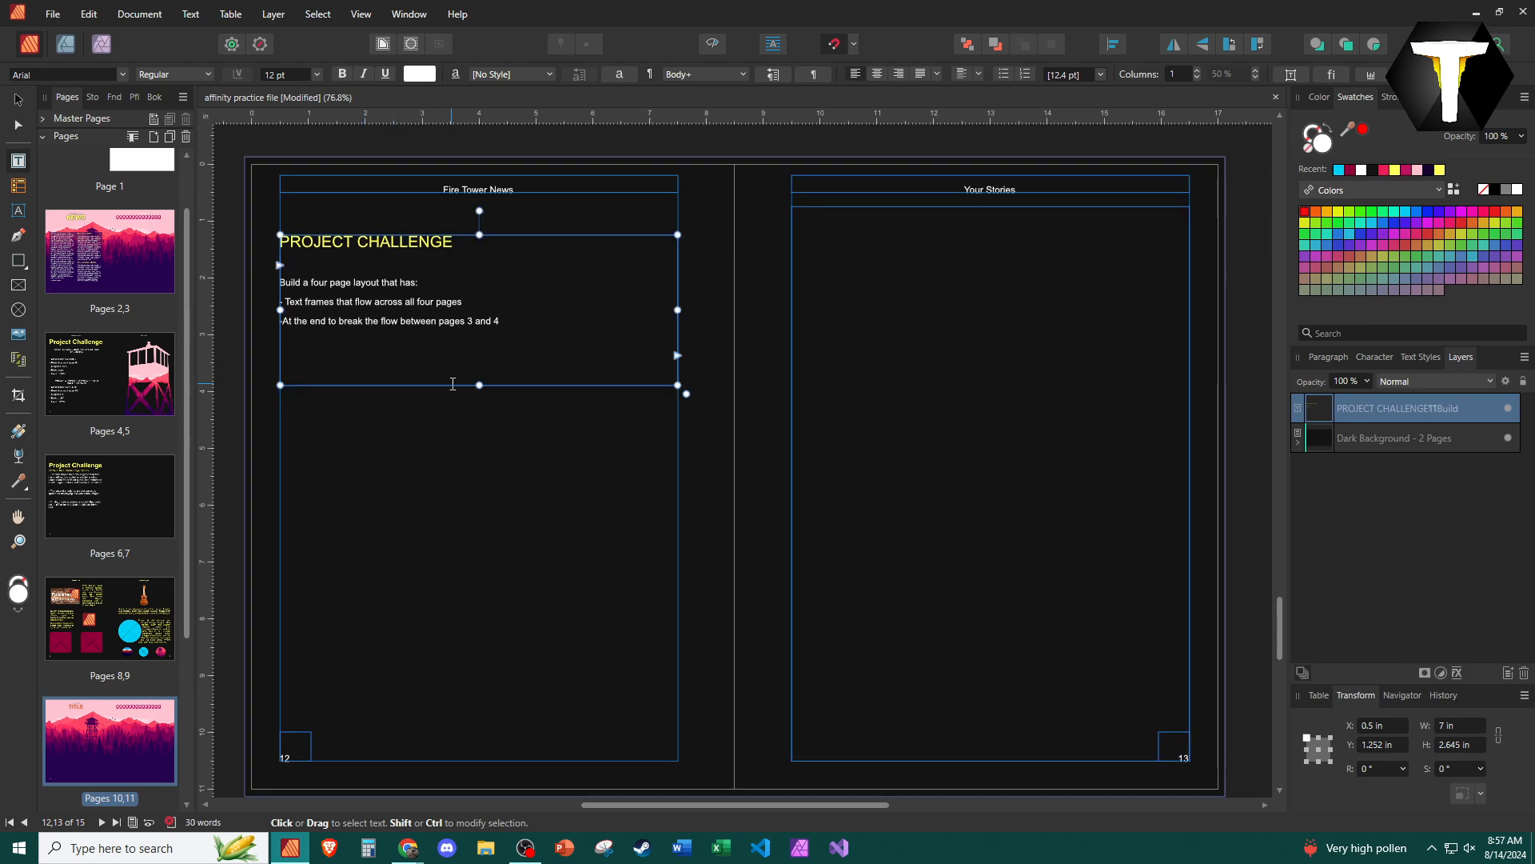
# - Enlarge the body text below the heading to 23 pt
pyautogui.moveTo(453, 384); pyautogui.dragTo(247, 264)
pyautogui.scroll(10, 268, 76)
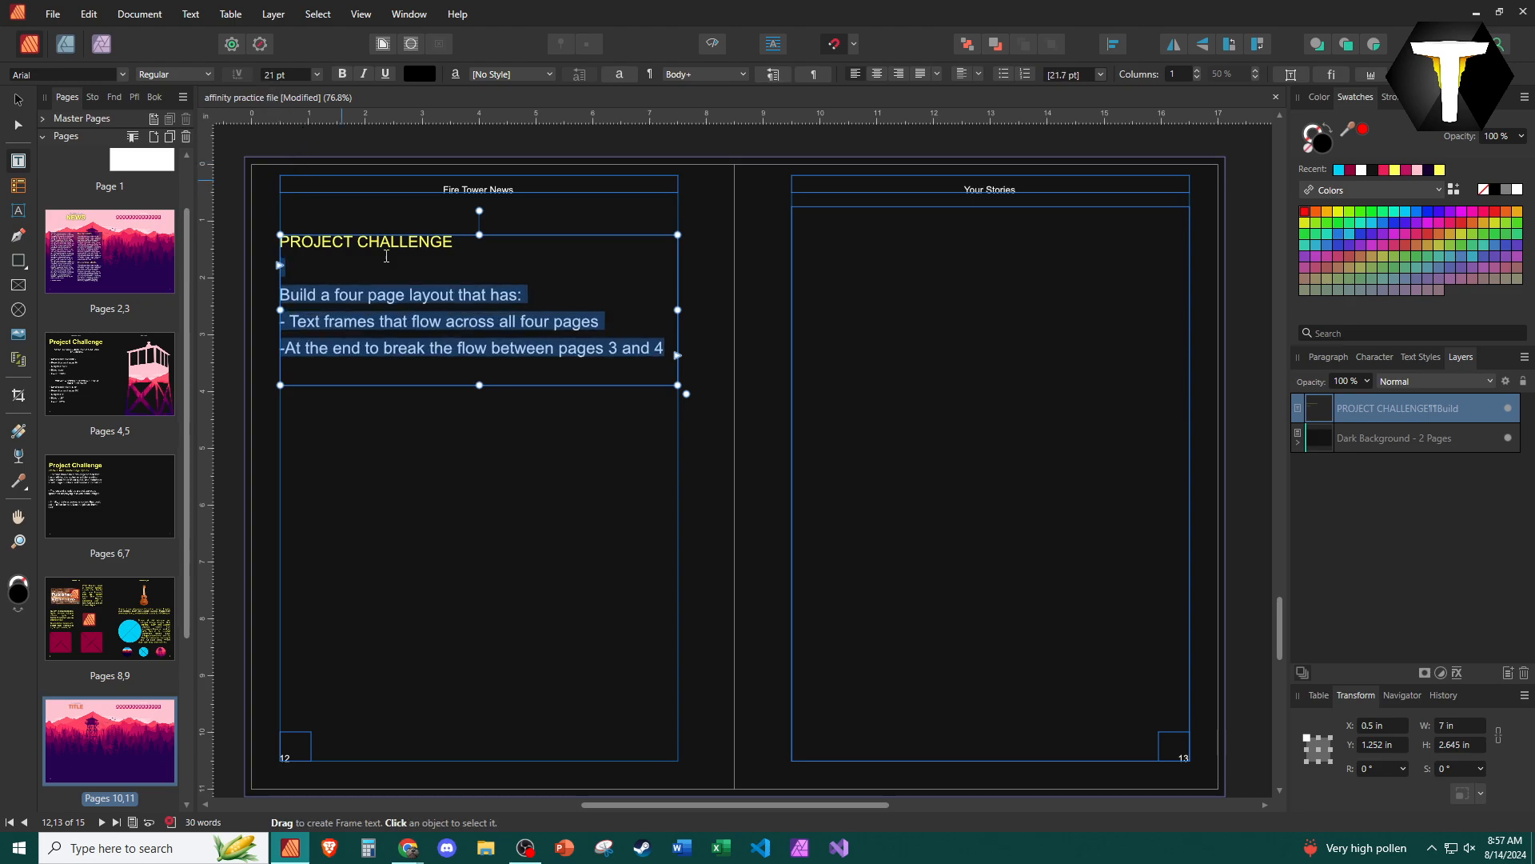
pyautogui.scroll(2, 279, 78)
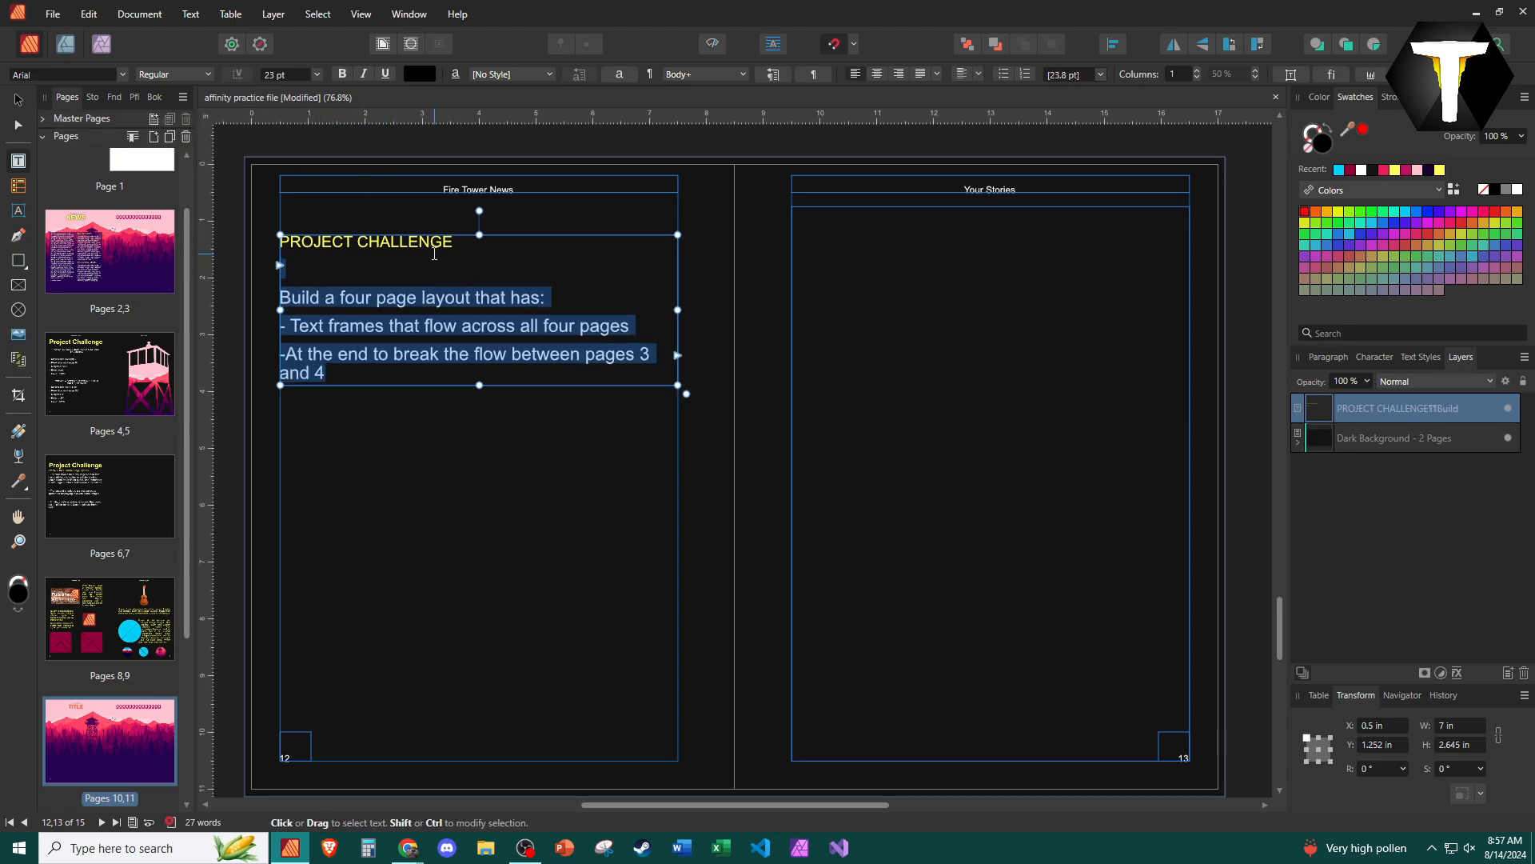
# - Enlarge the "PROJECT CHALLENGE" heading to 45 pt and deselect the frame
pyautogui.moveTo(467, 250); pyautogui.dragTo(277, 239)
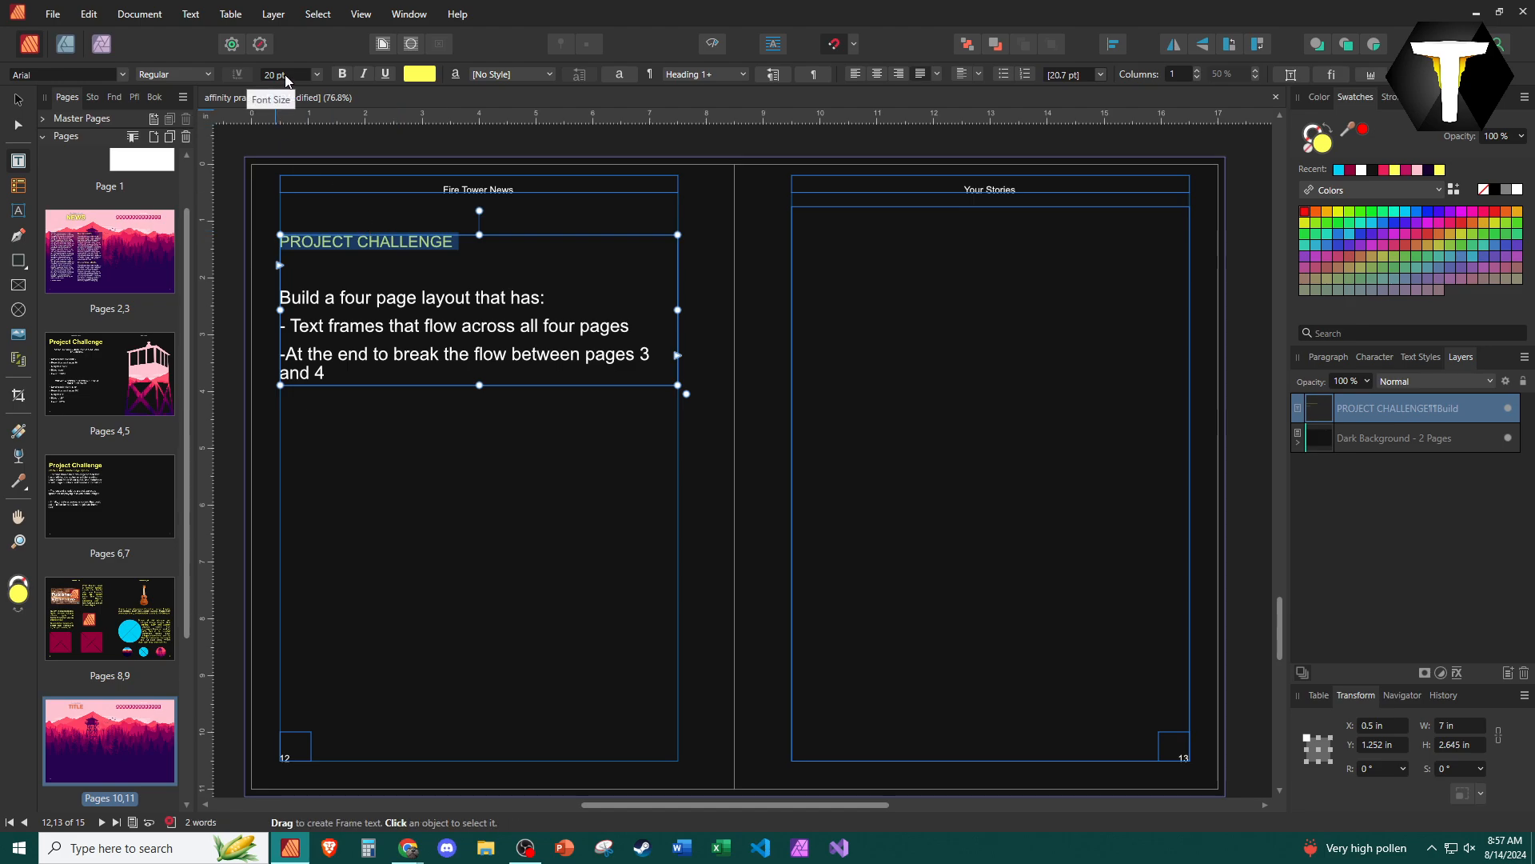
pyautogui.scroll(14, 285, 75)
pyautogui.scroll(11, 286, 80)
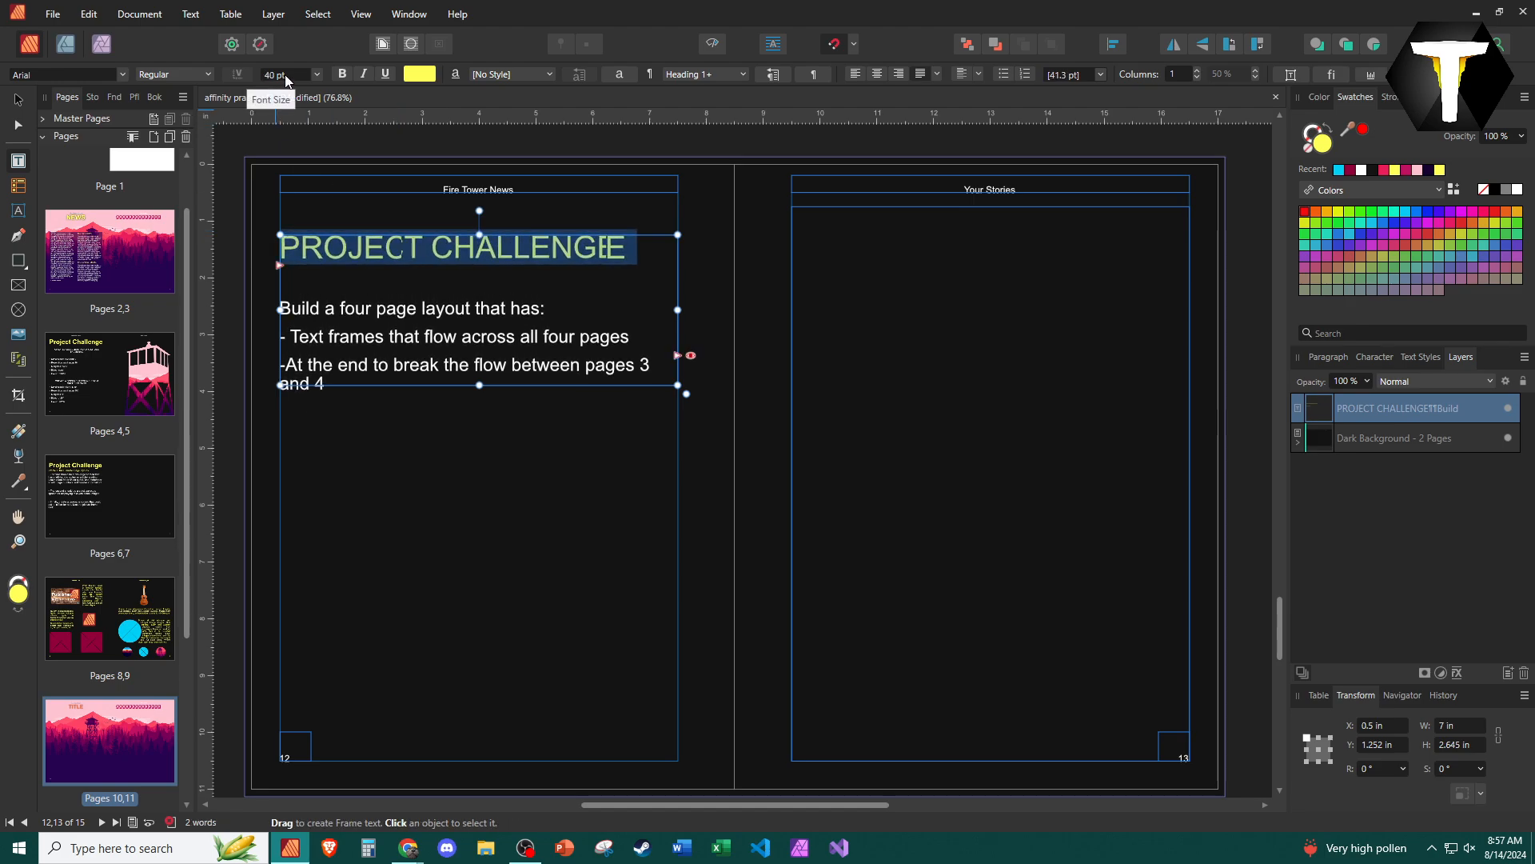
pyautogui.click(564, 534)
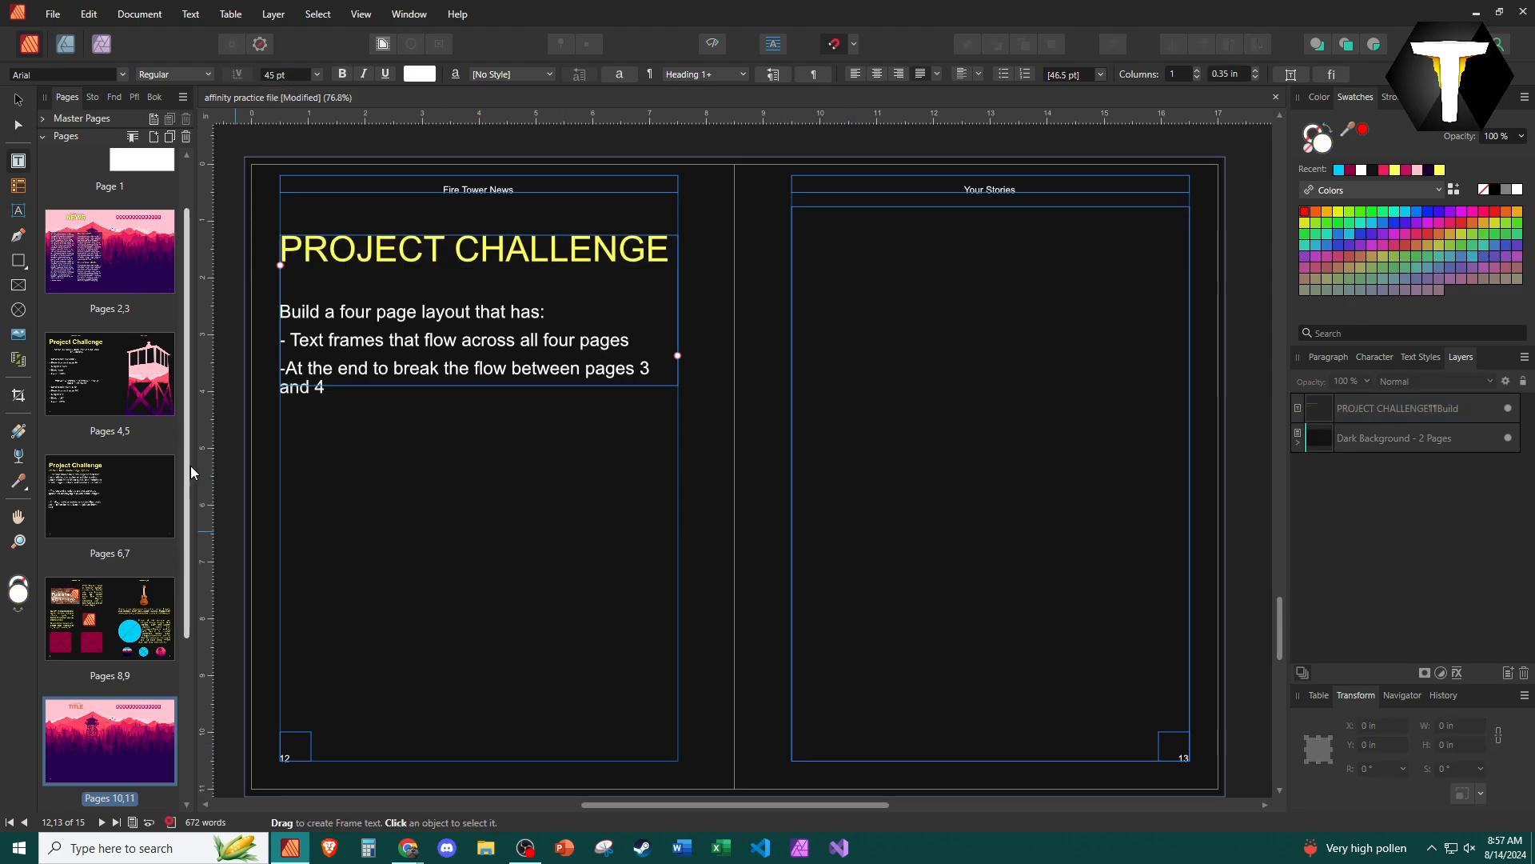
pyautogui.scroll(2, 190, 376)
pyautogui.scroll(-8, 184, 580)
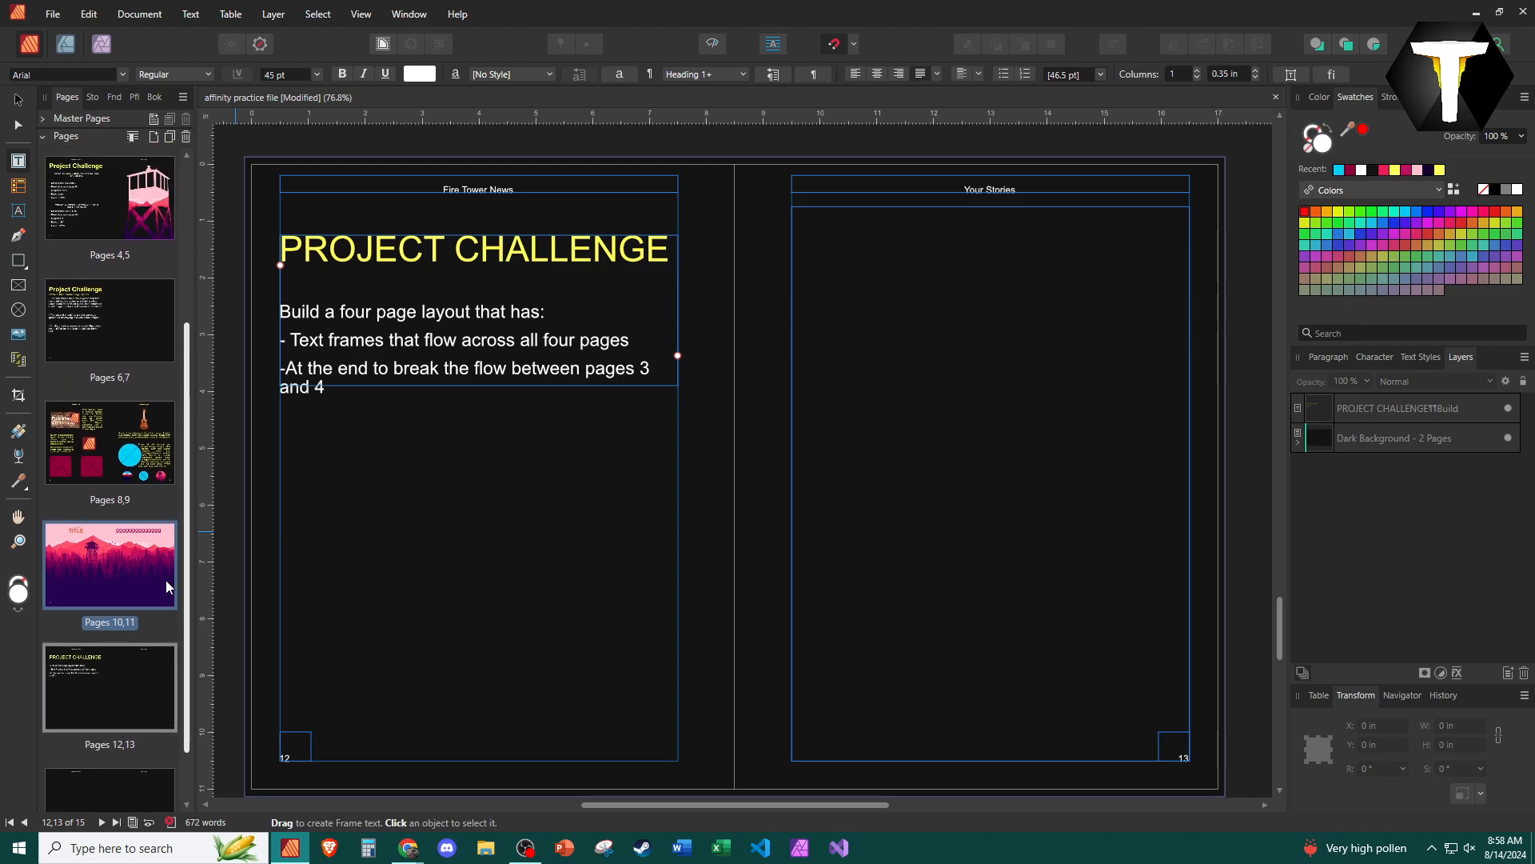
pyautogui.scroll(8, 174, 373)
pyautogui.scroll(-3, 174, 469)
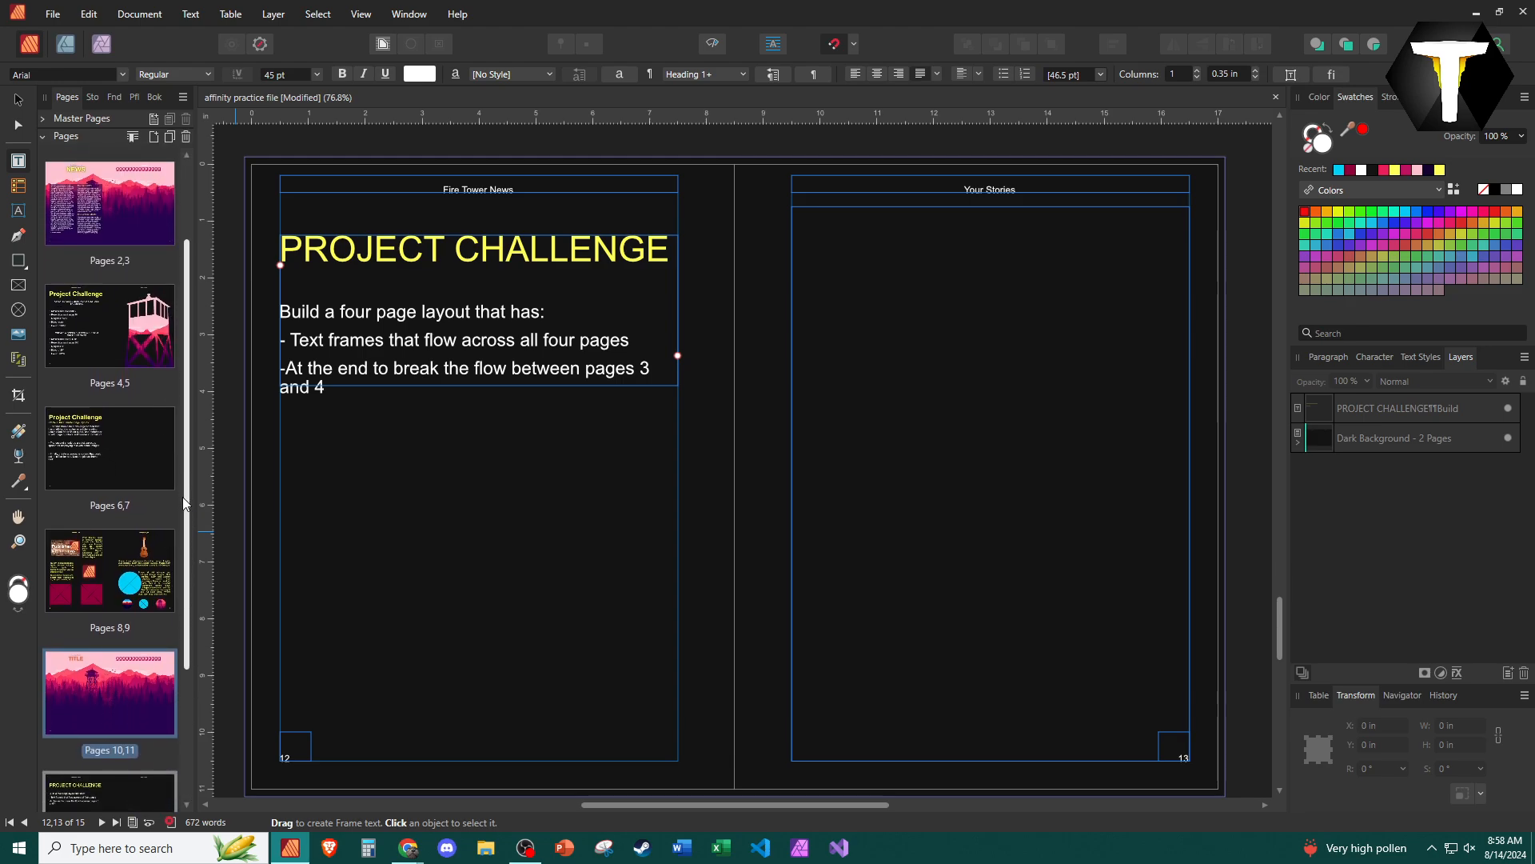
pyautogui.scroll(-1, 184, 502)
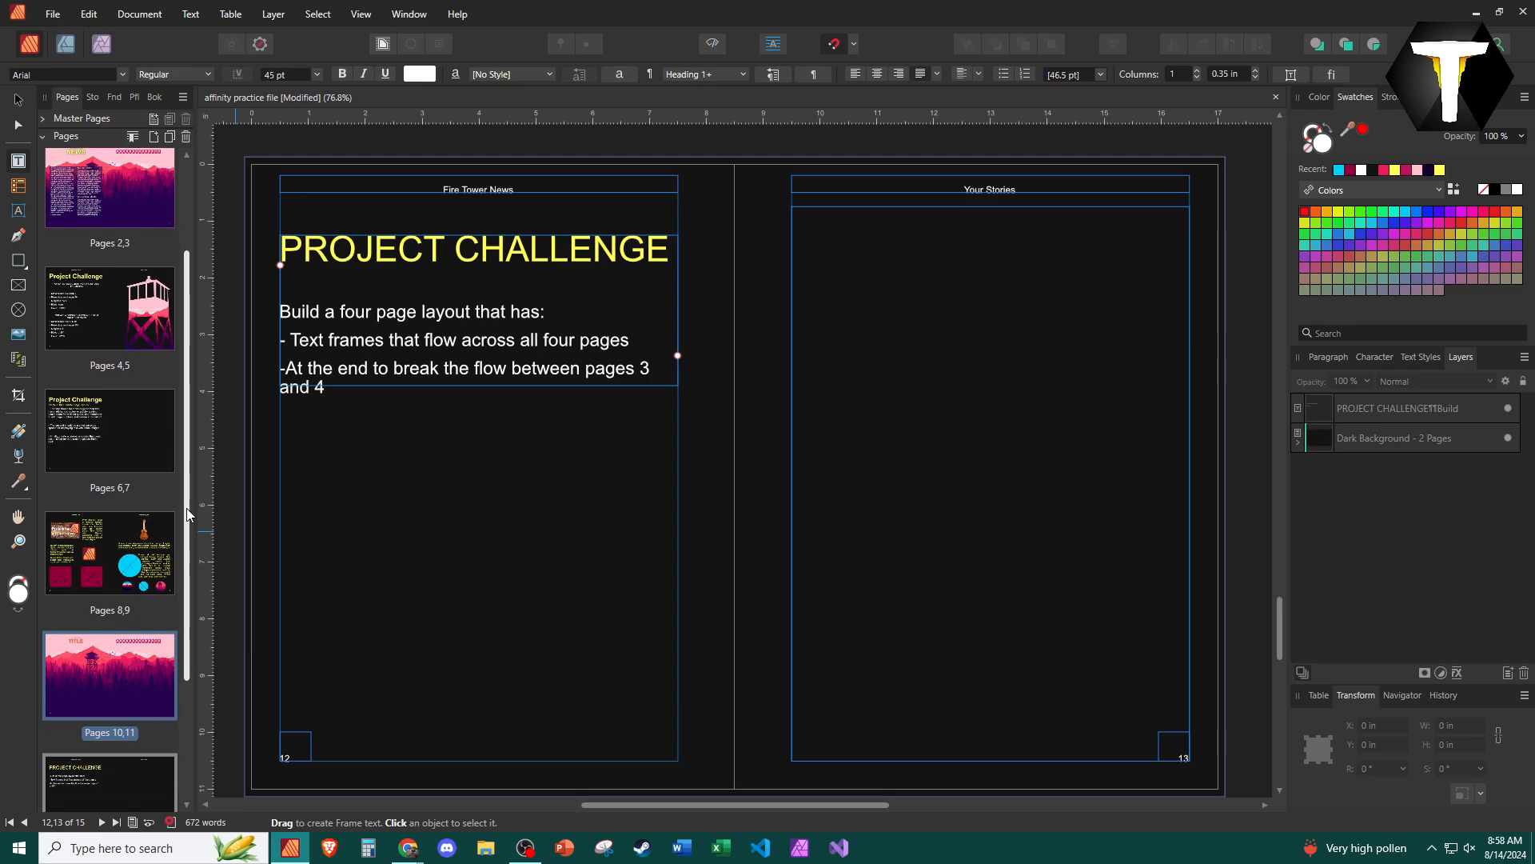
pyautogui.scroll(3, 192, 507)
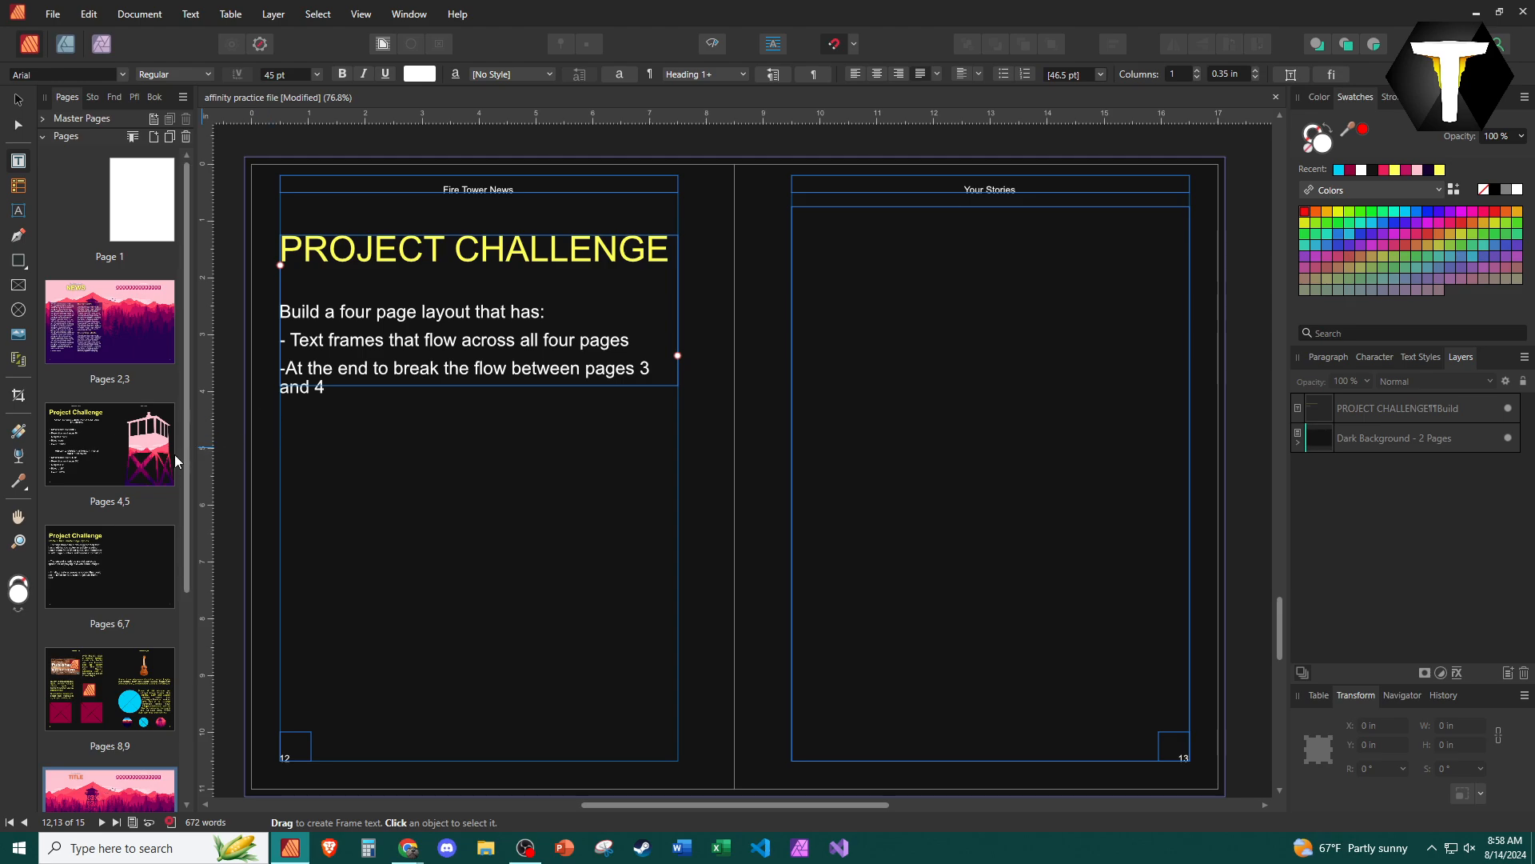
# - Extend the challenge text frame on page 12 downward to a height of about 5.3 in
pyautogui.click(507, 368)
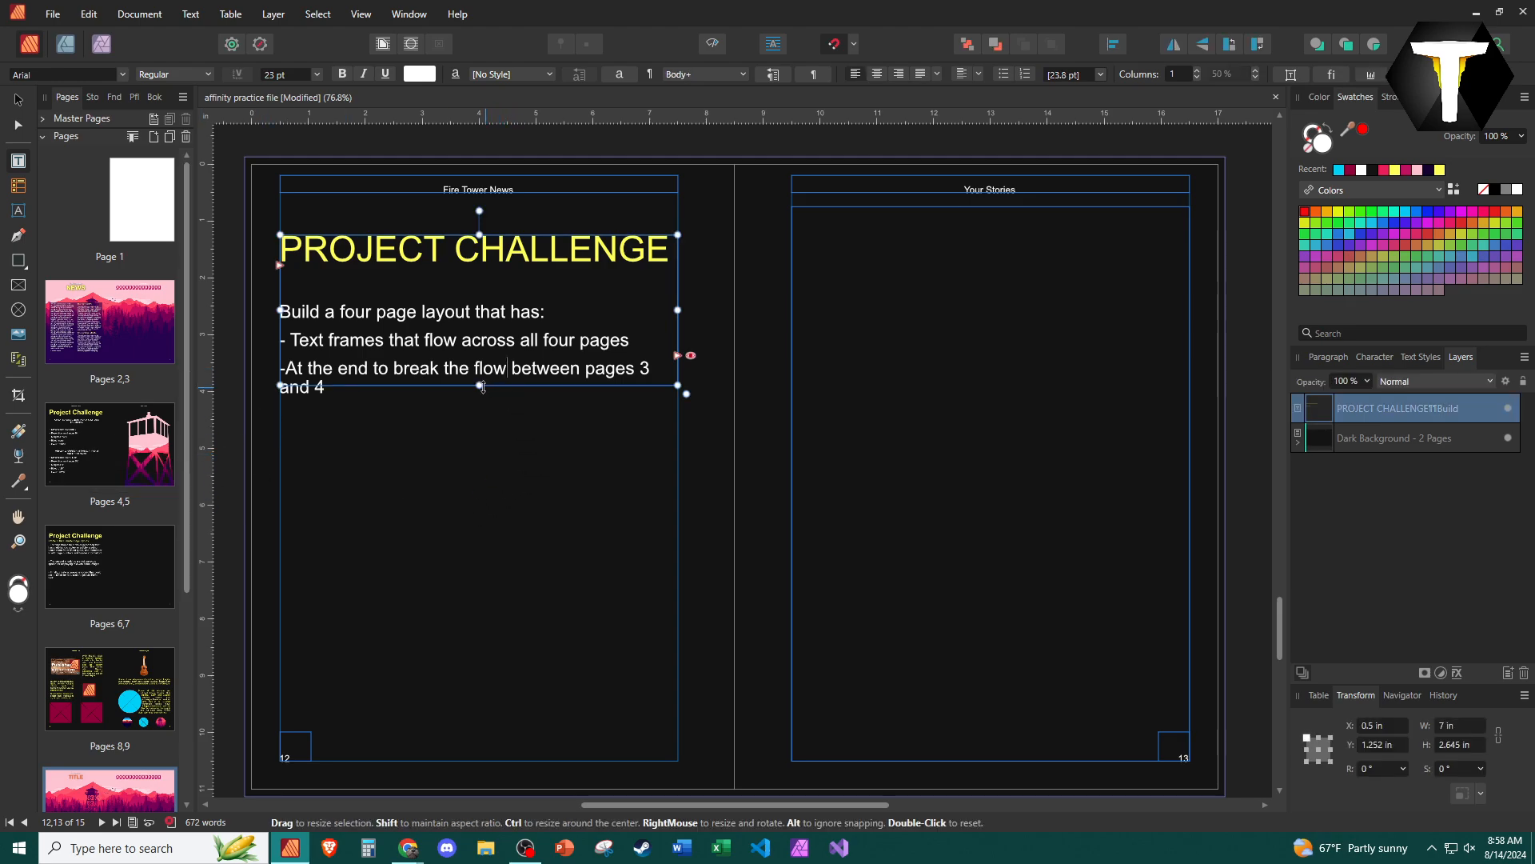
pyautogui.moveTo(479, 385); pyautogui.dragTo(480, 536)
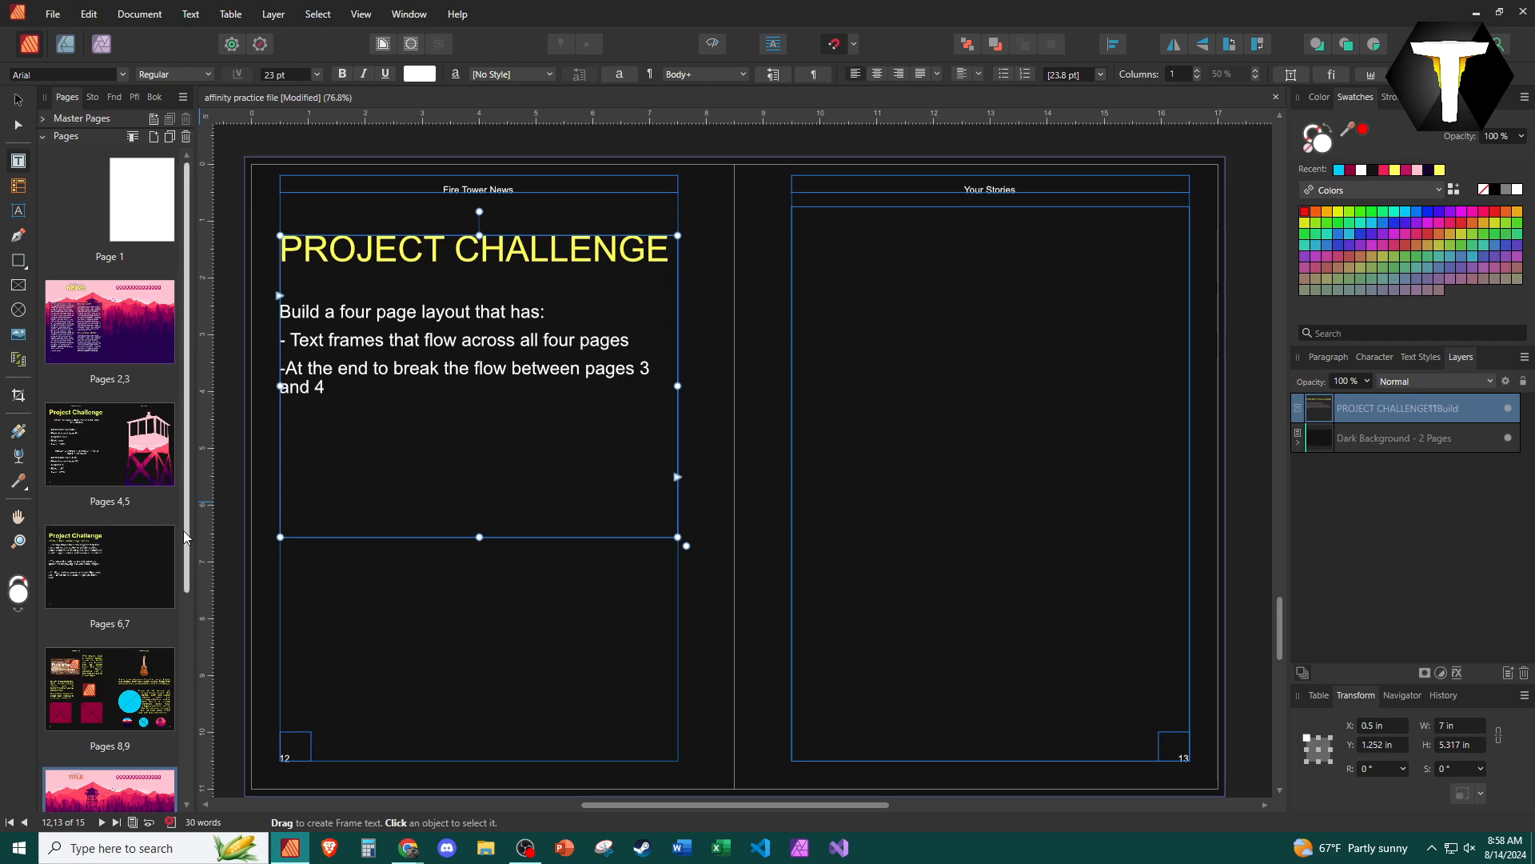
# - Review the earlier spreads on pages 6–7 and 8–9, and return to the challenge text frame on page 12
pyautogui.moveTo(184, 530); pyautogui.dragTo(188, 619)
pyautogui.click(80, 435)
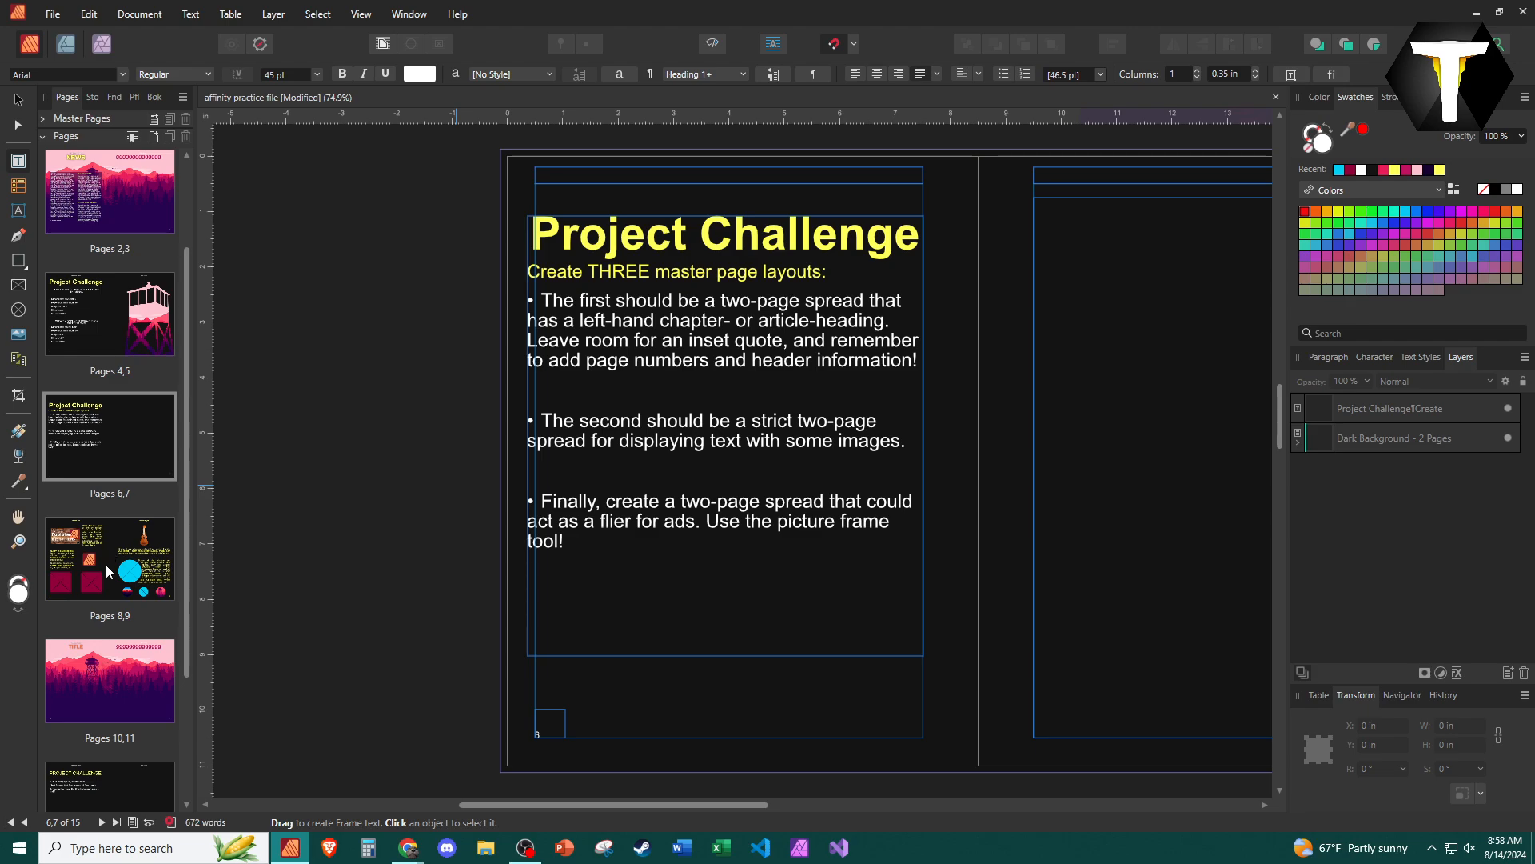
pyautogui.click(90, 610)
pyautogui.scroll(-3, 99, 746)
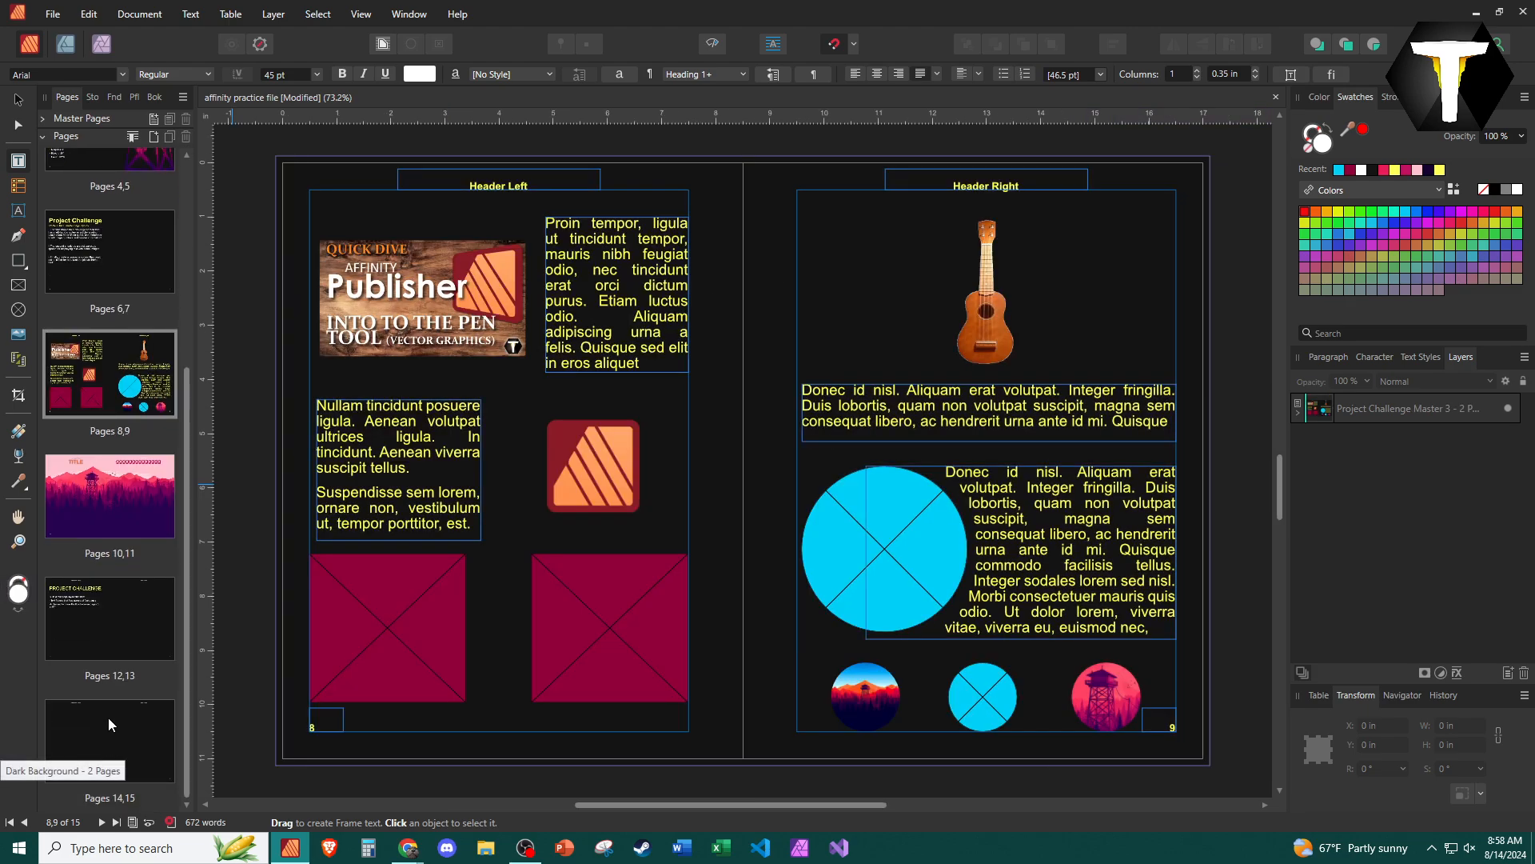
pyautogui.click(99, 609)
pyautogui.click(525, 439)
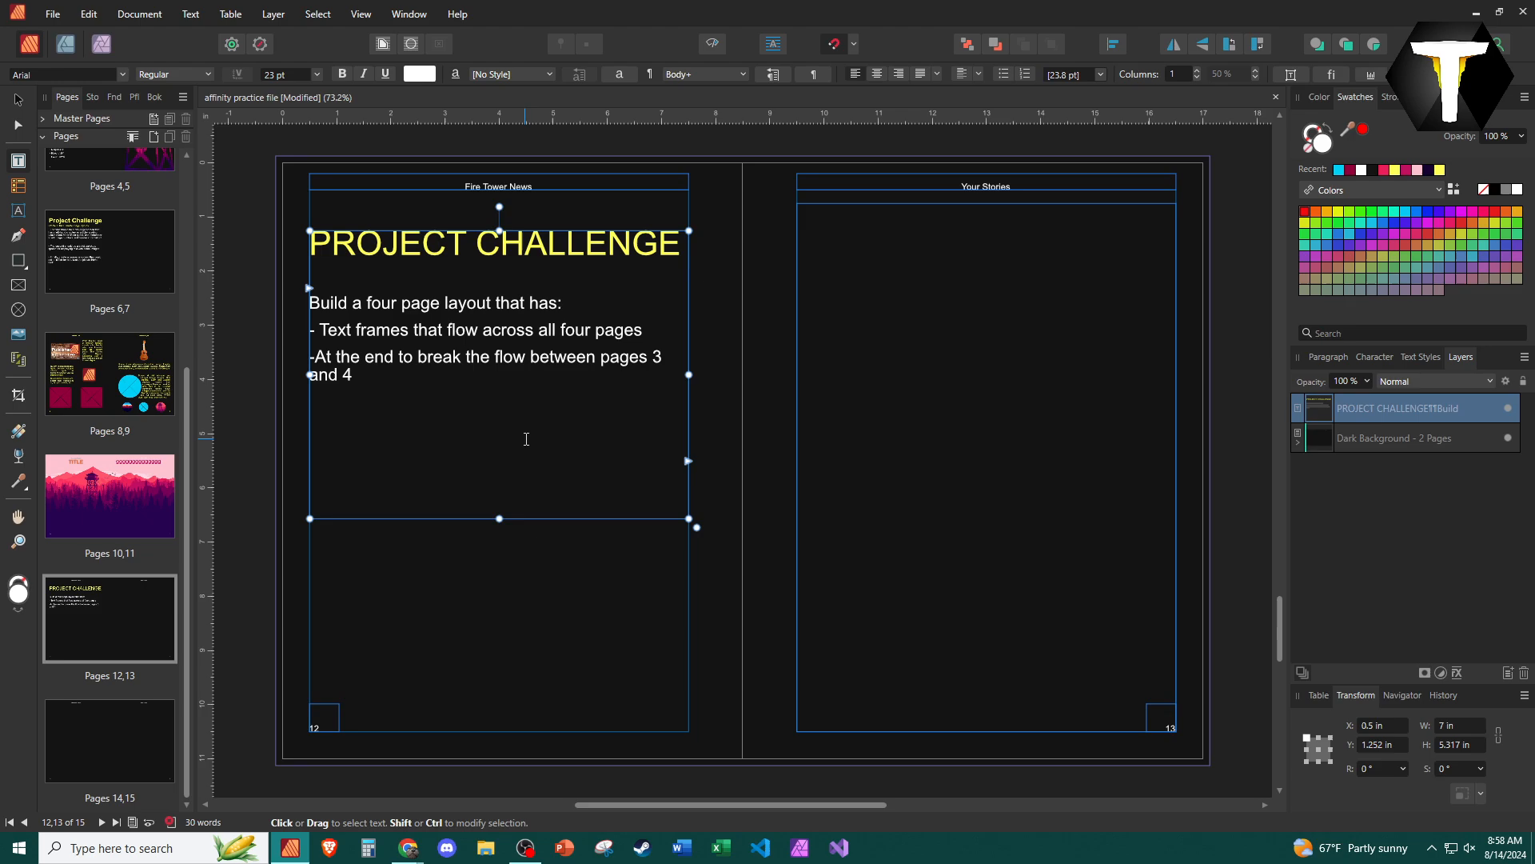
pyautogui.click(689, 461)
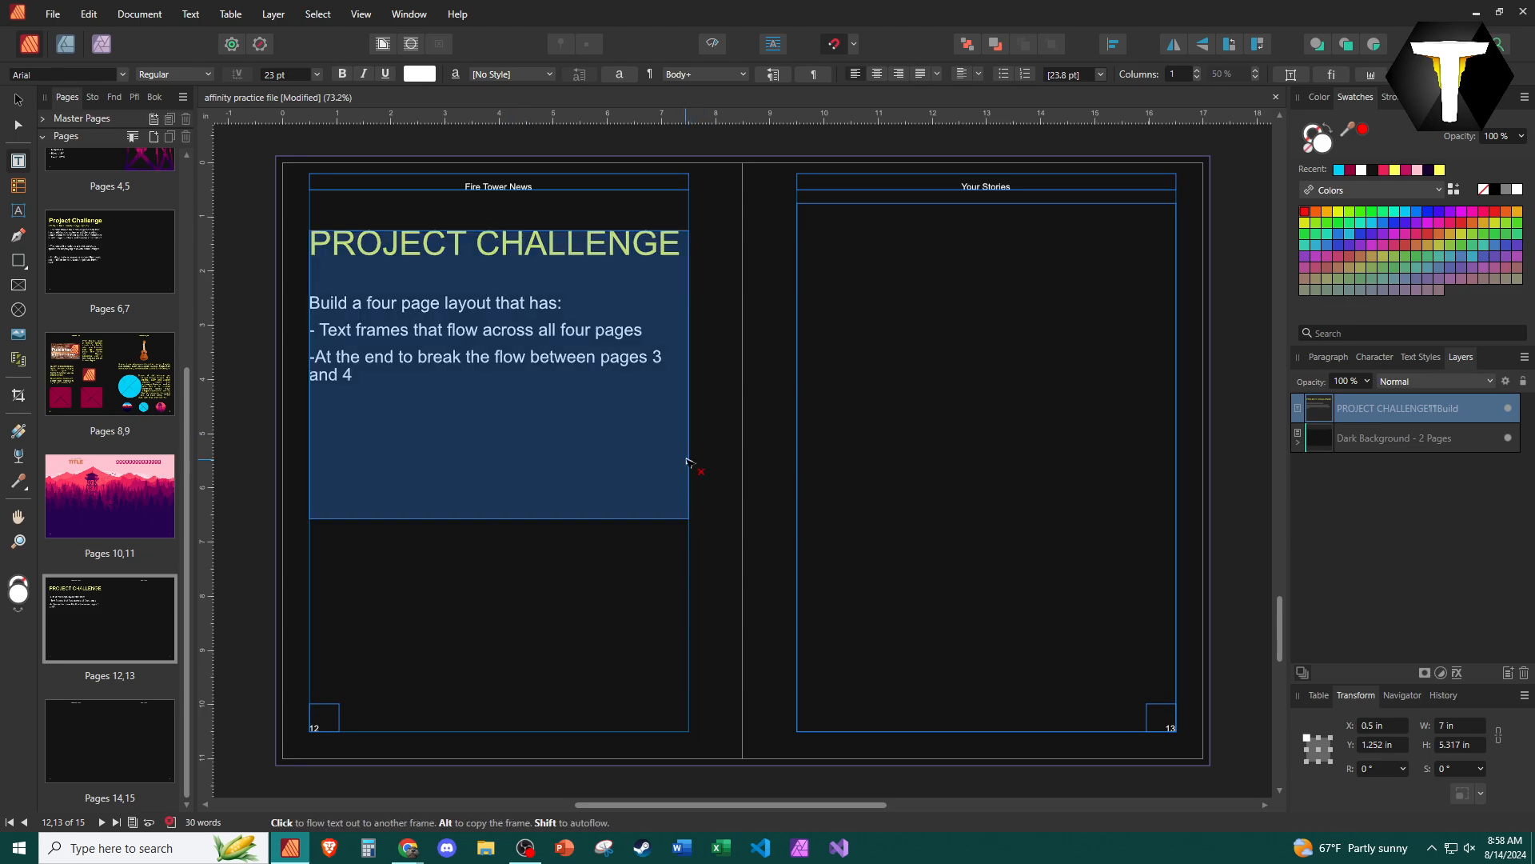
pyautogui.click(489, 478)
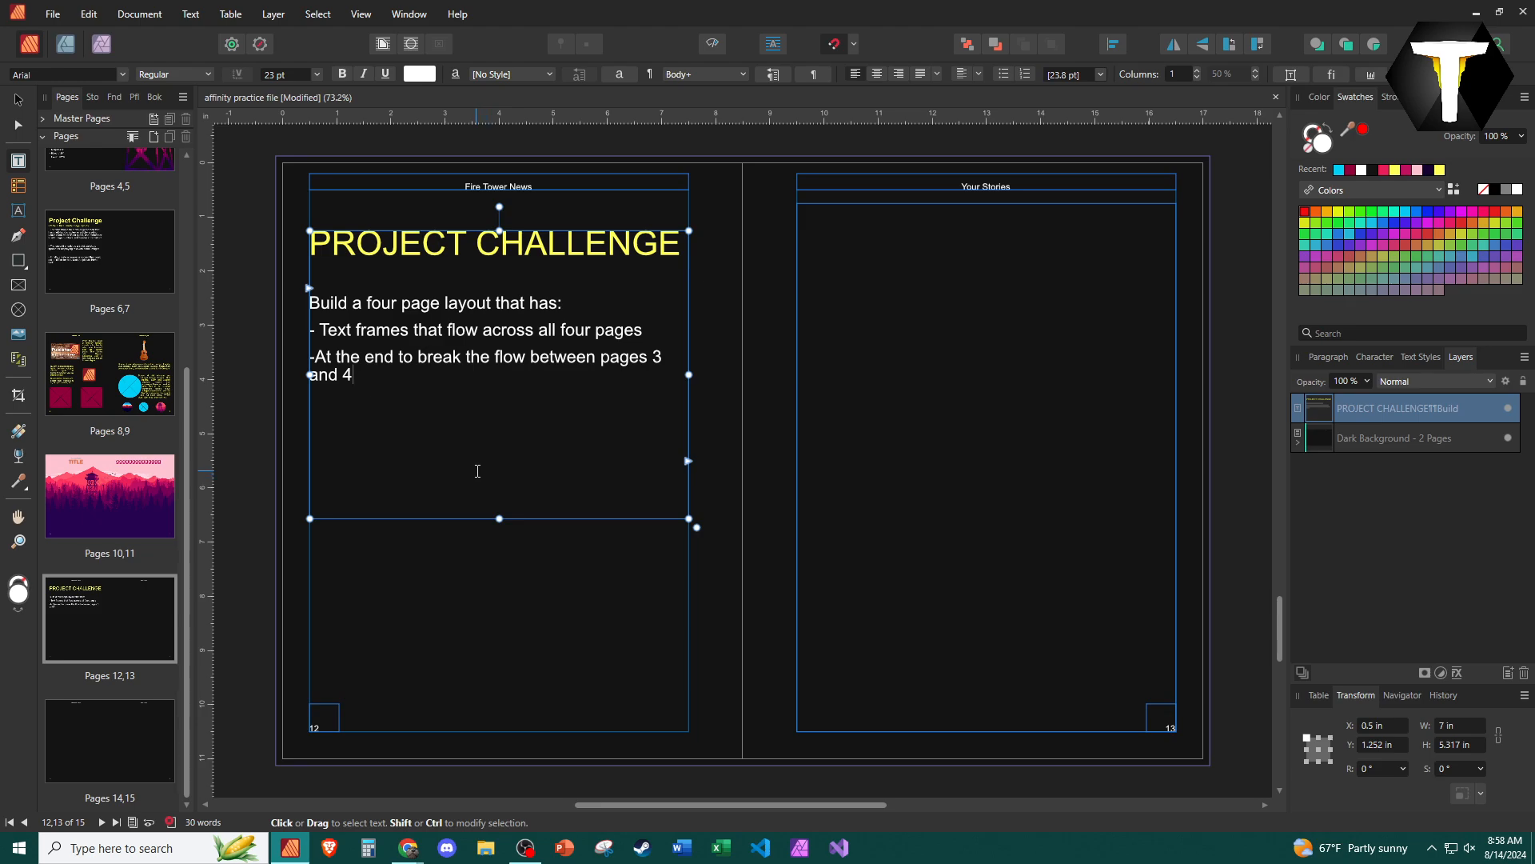
pyautogui.click(109, 637)
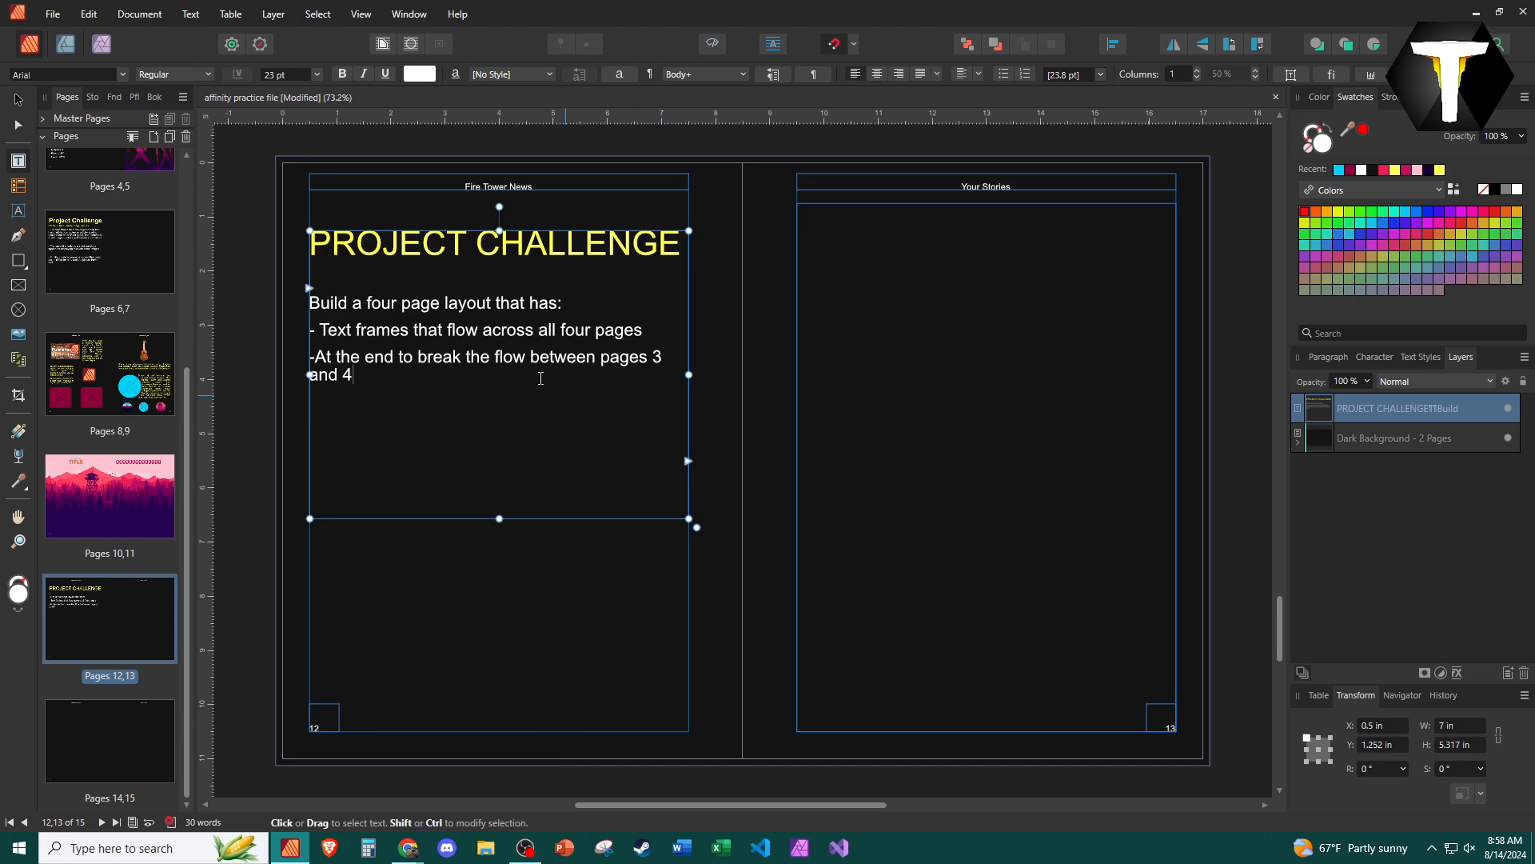
# - Shorten the challenge text frame on page 12 to about 3.2 in high, just below its last line
pyautogui.moveTo(499, 519); pyautogui.dragTo(499, 405)
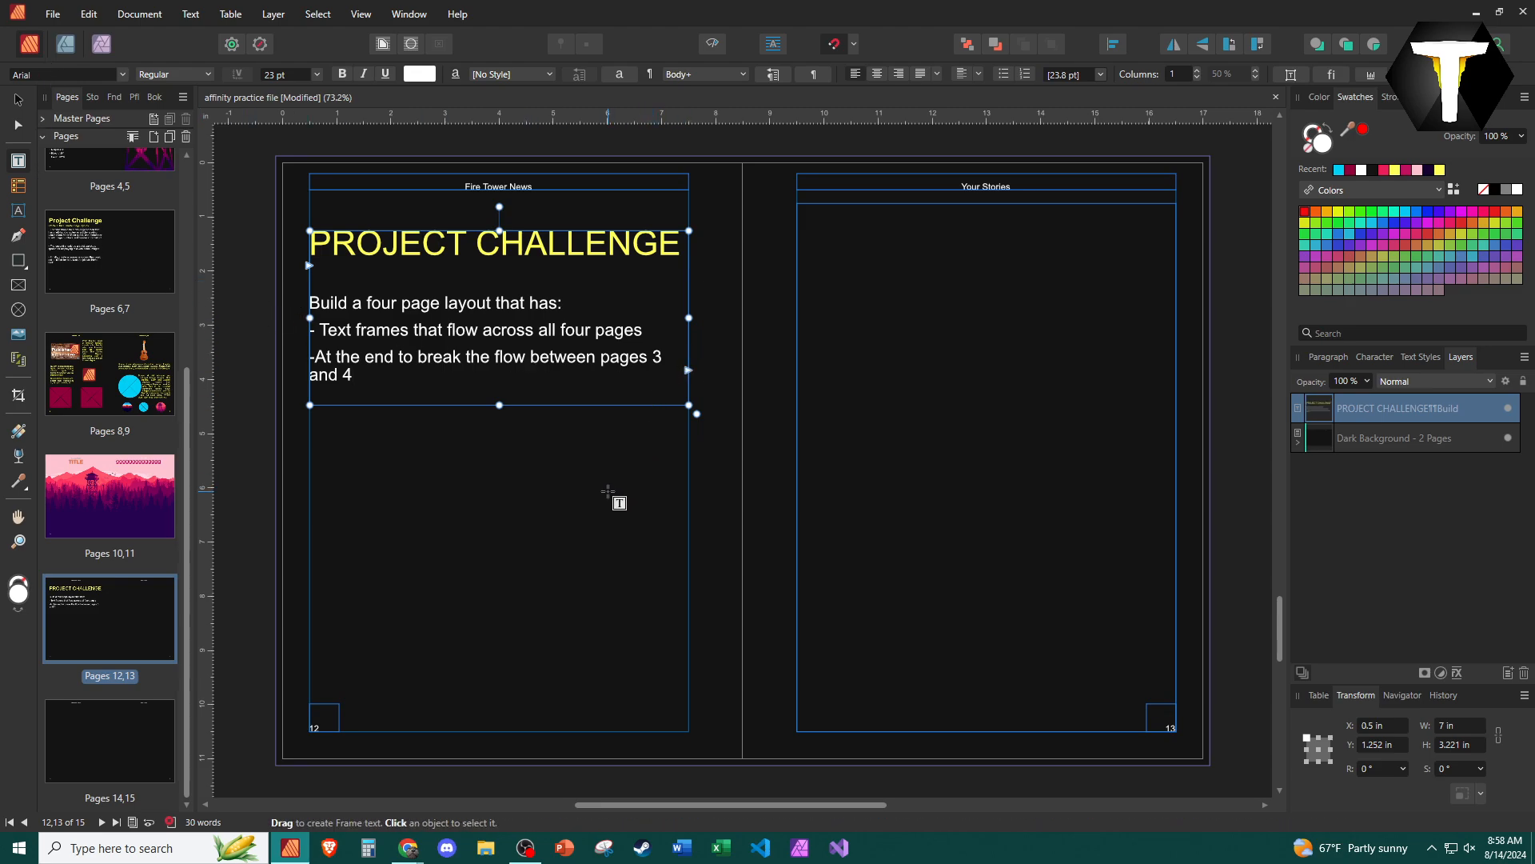
pyautogui.click(638, 509)
pyautogui.click(618, 360)
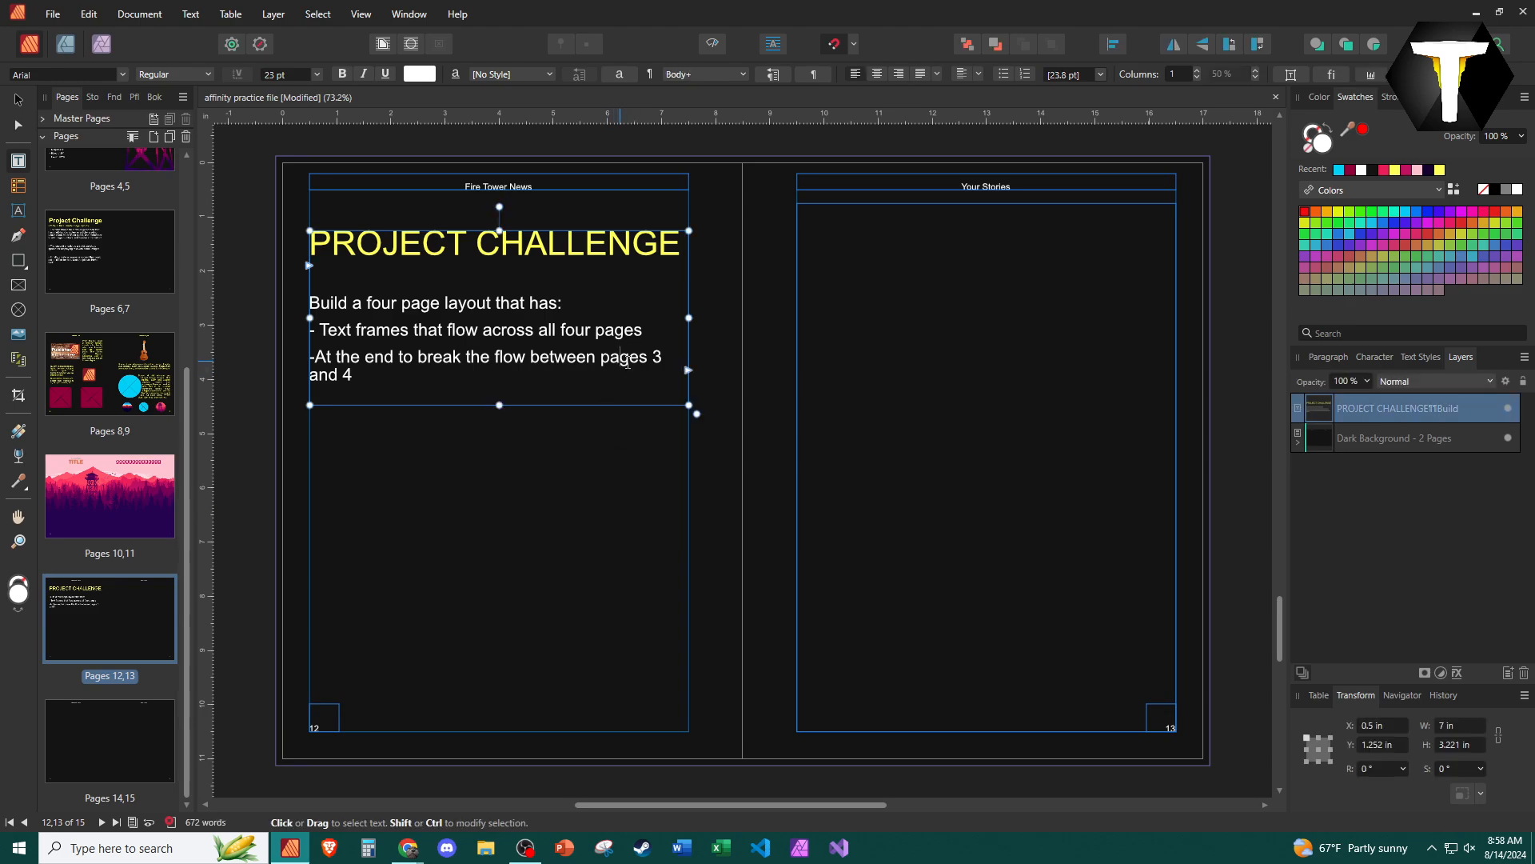
pyautogui.click(933, 393)
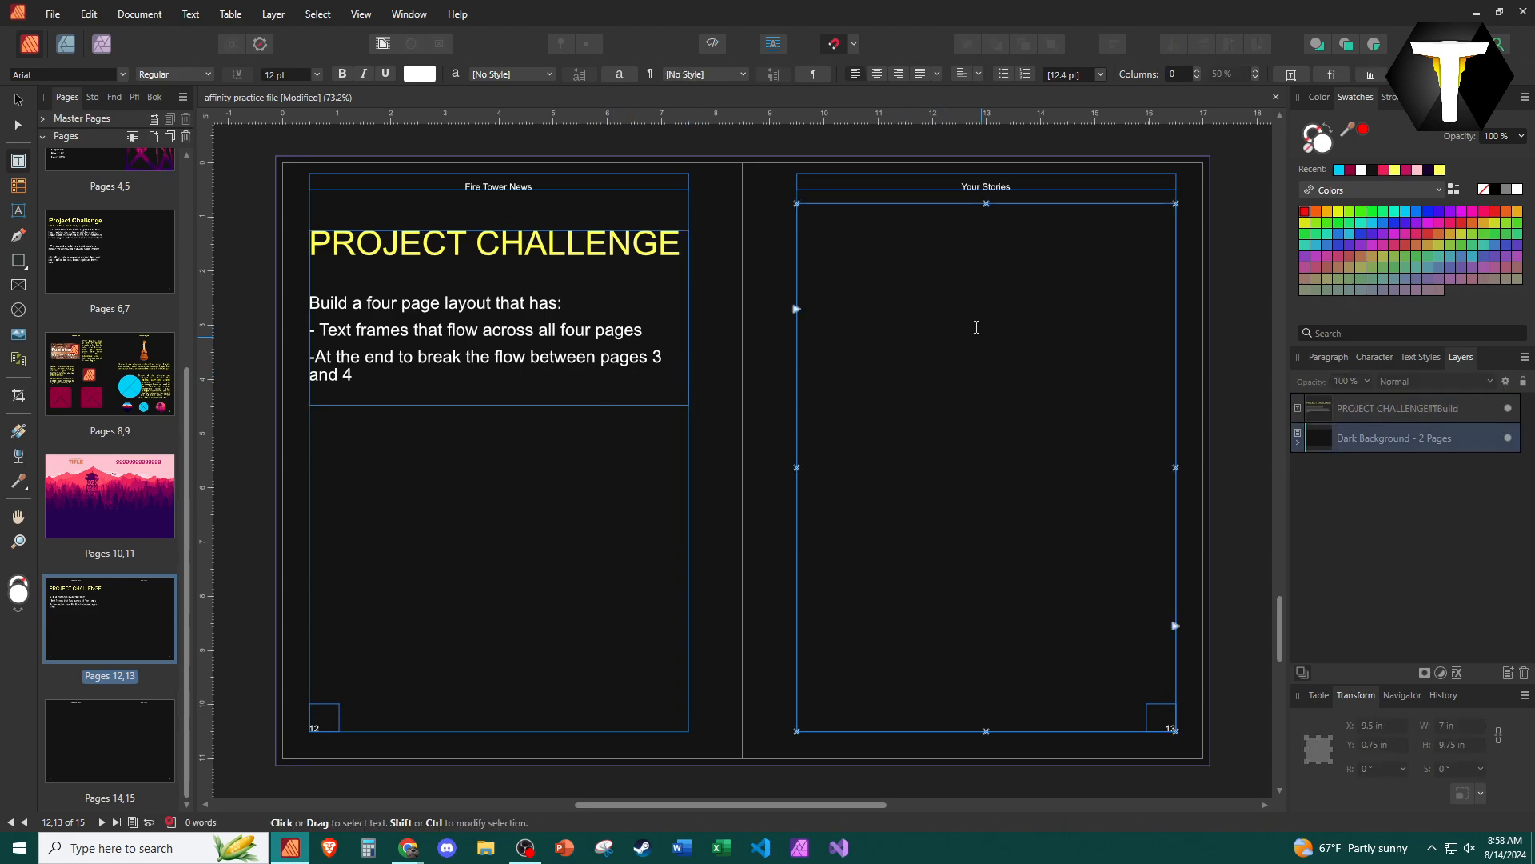
# - Draw an empty text frame on page 14, spanning the margins and covering roughly the upper two thirds of the page
pyautogui.click(104, 742)
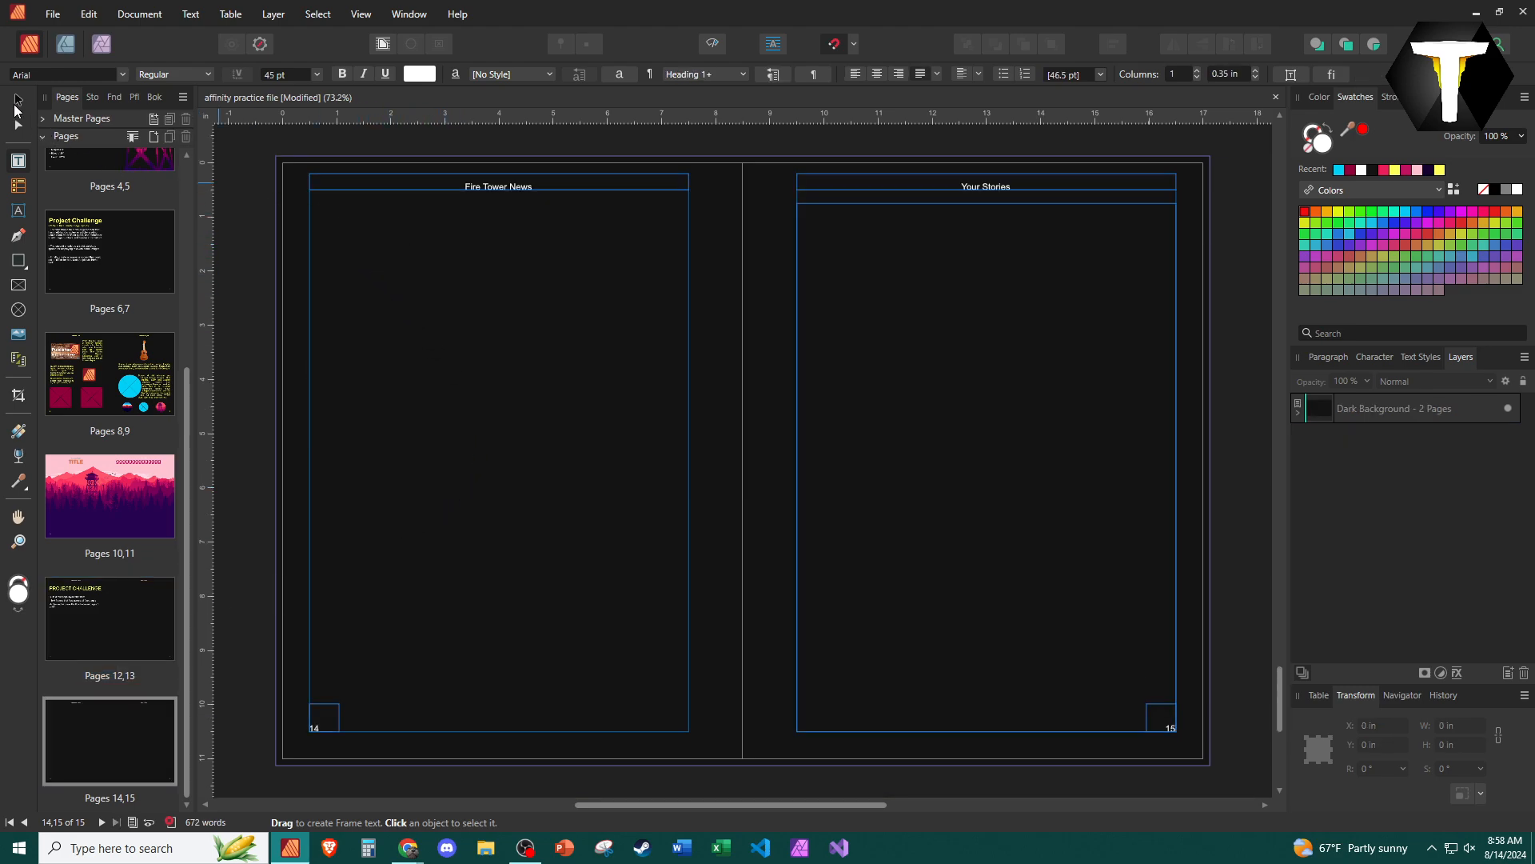
pyautogui.press('v')
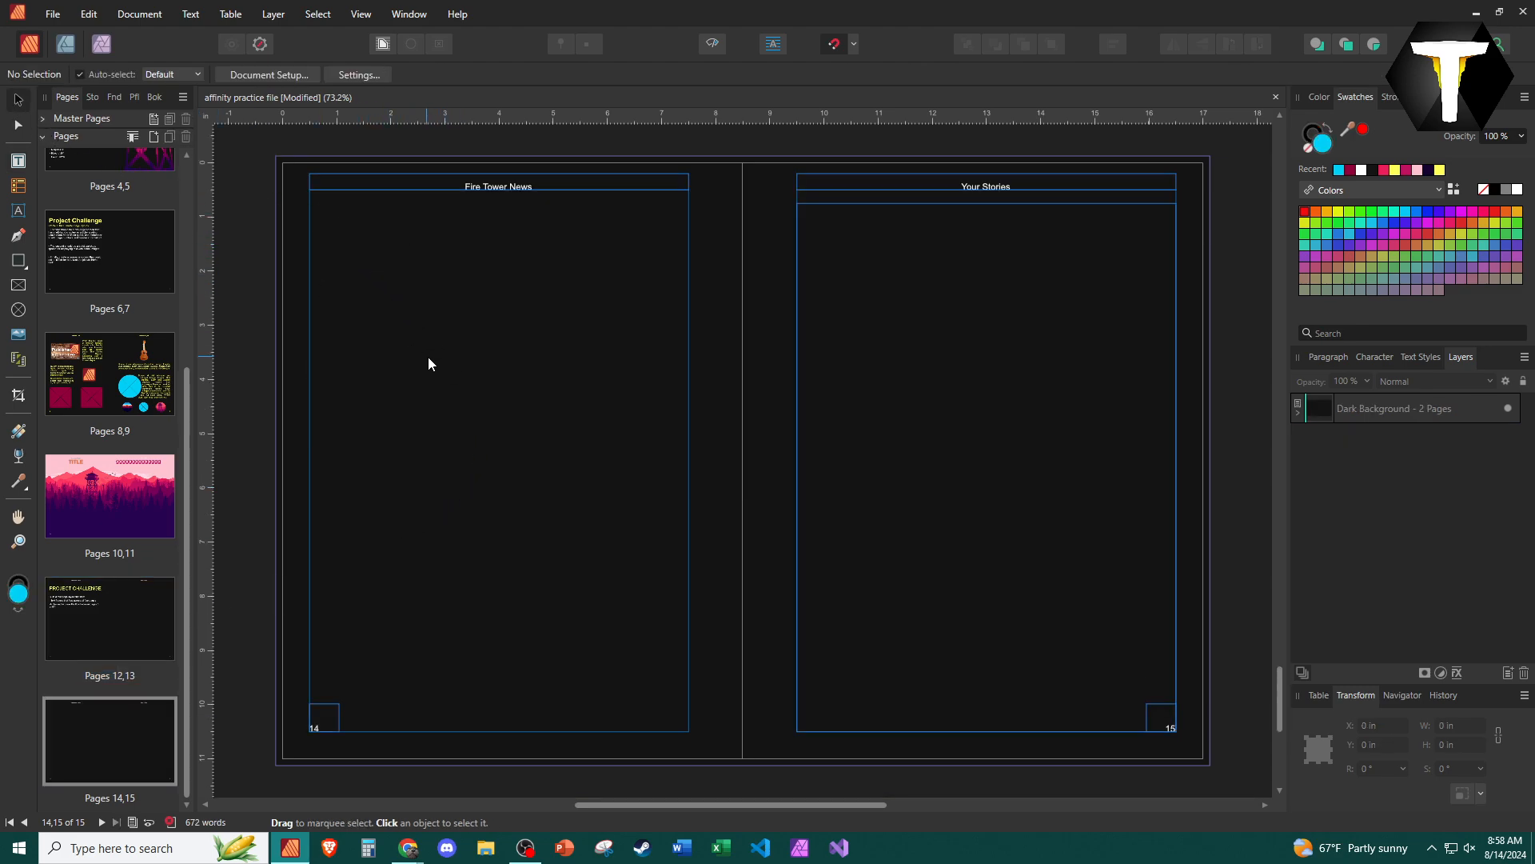
pyautogui.click(17, 161)
pyautogui.moveTo(312, 212); pyautogui.dragTo(689, 582)
pyautogui.click(940, 311)
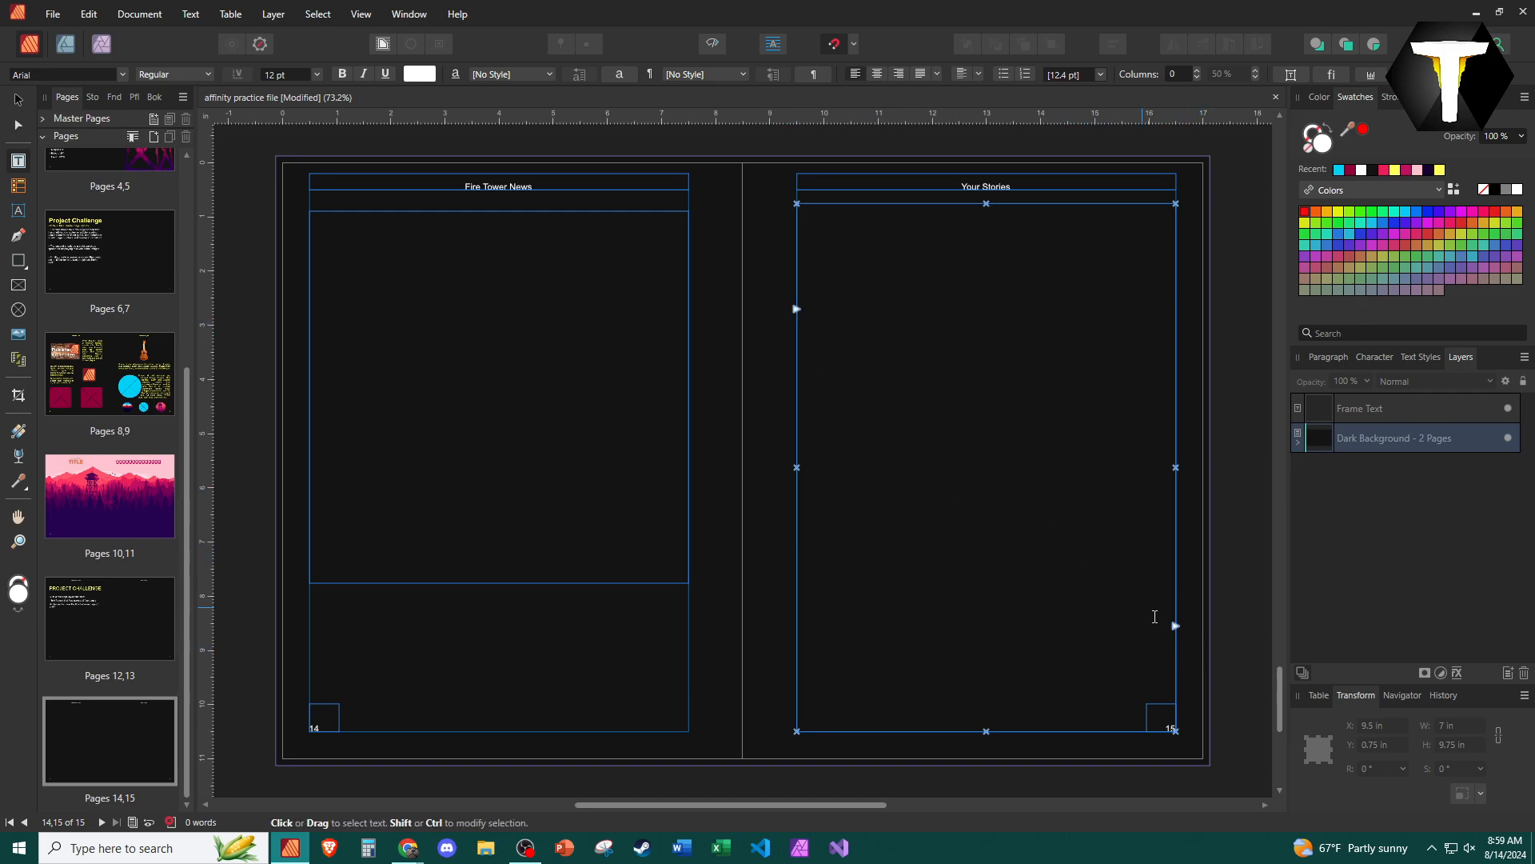
# - Link the text flow from the challenge frame on page 12 into the master text frame on page 13
pyautogui.scroll(5, 999, 536)
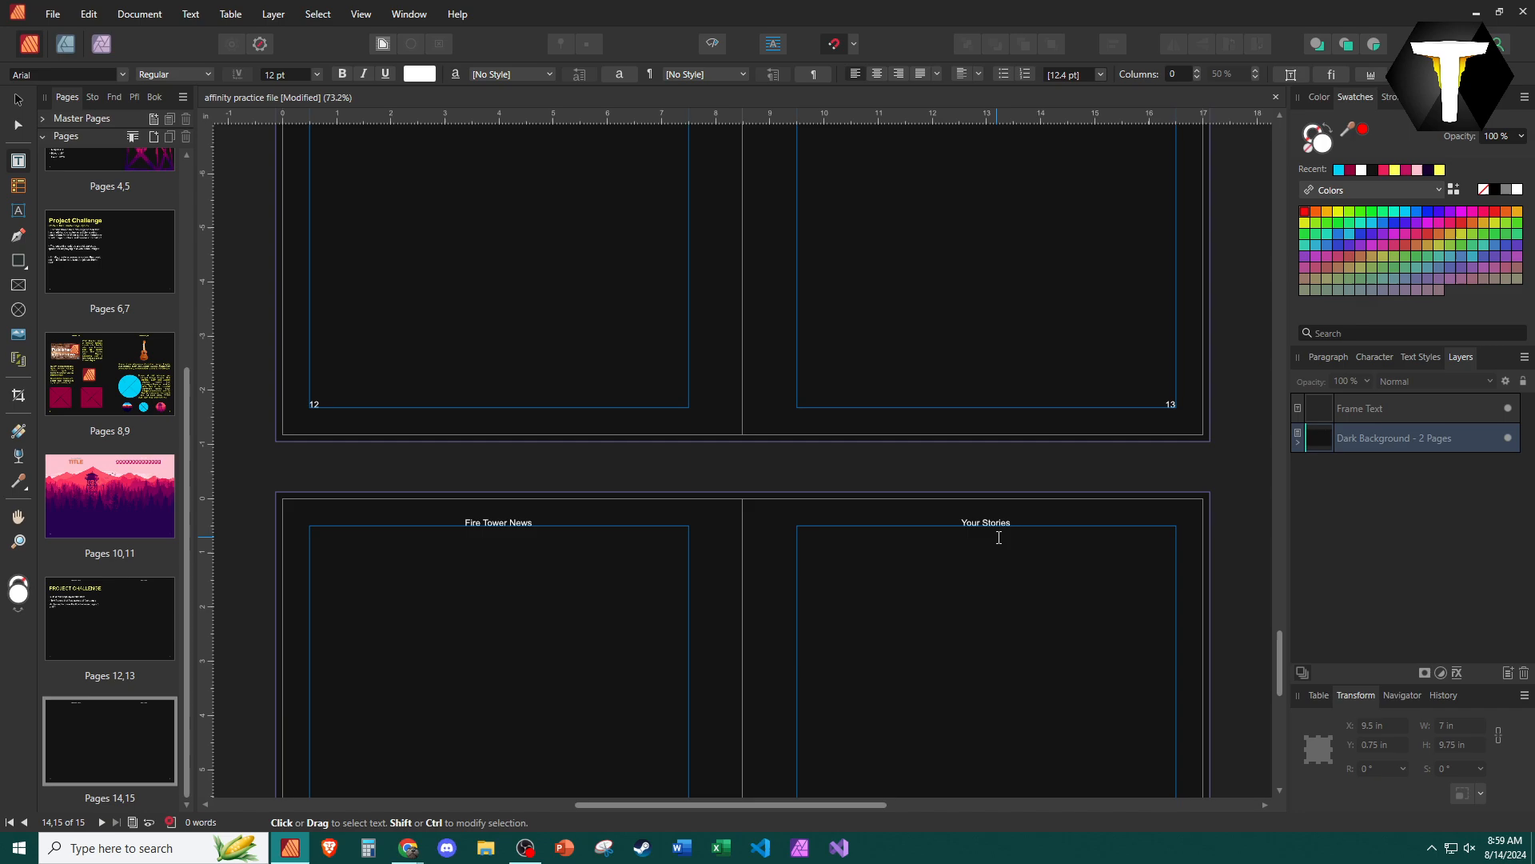
pyautogui.scroll(4, 999, 537)
pyautogui.click(569, 363)
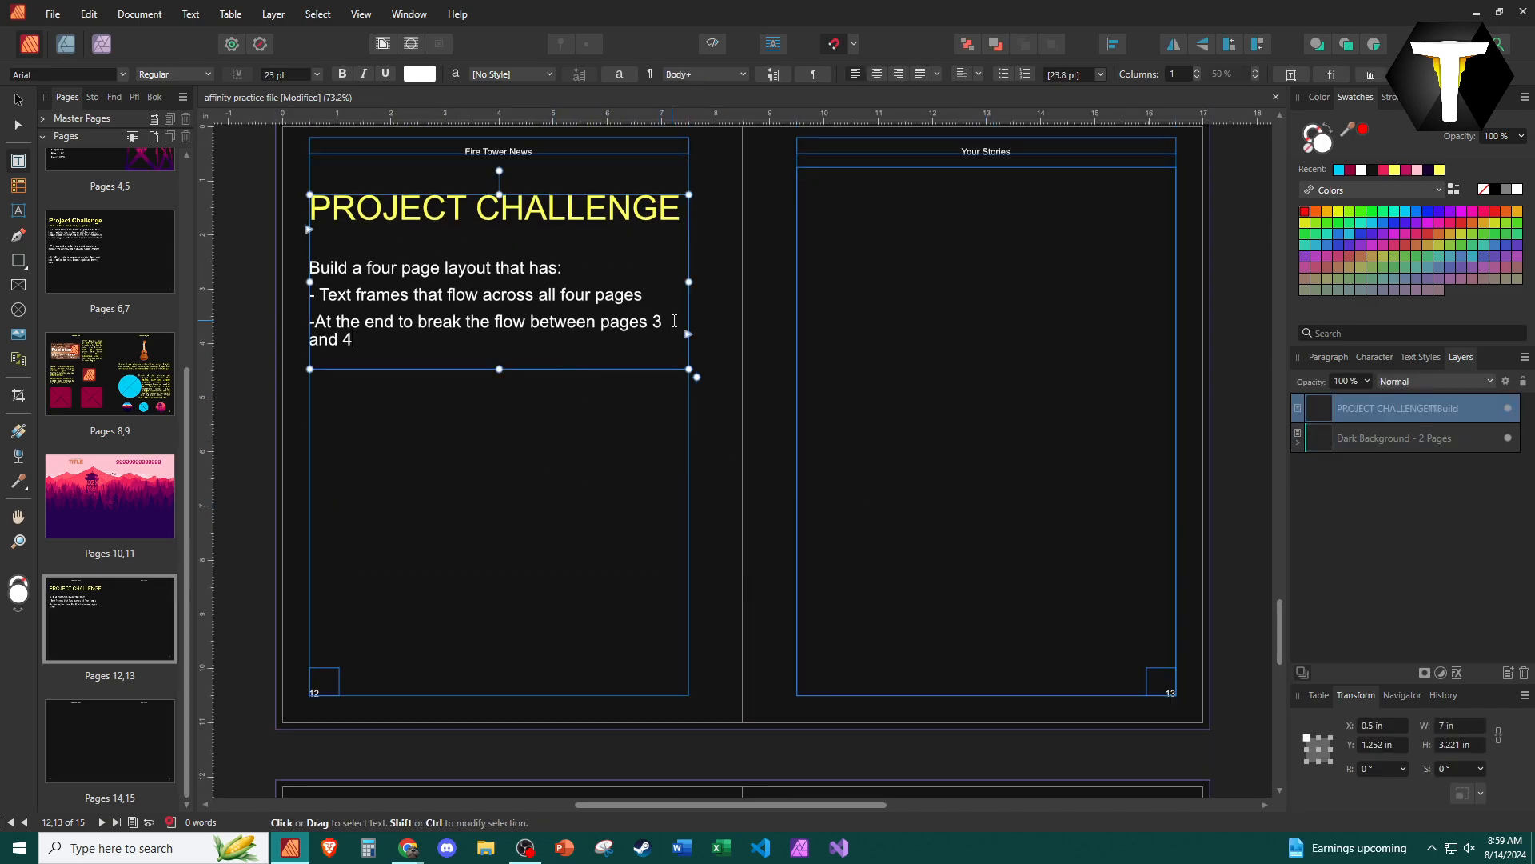
pyautogui.click(688, 334)
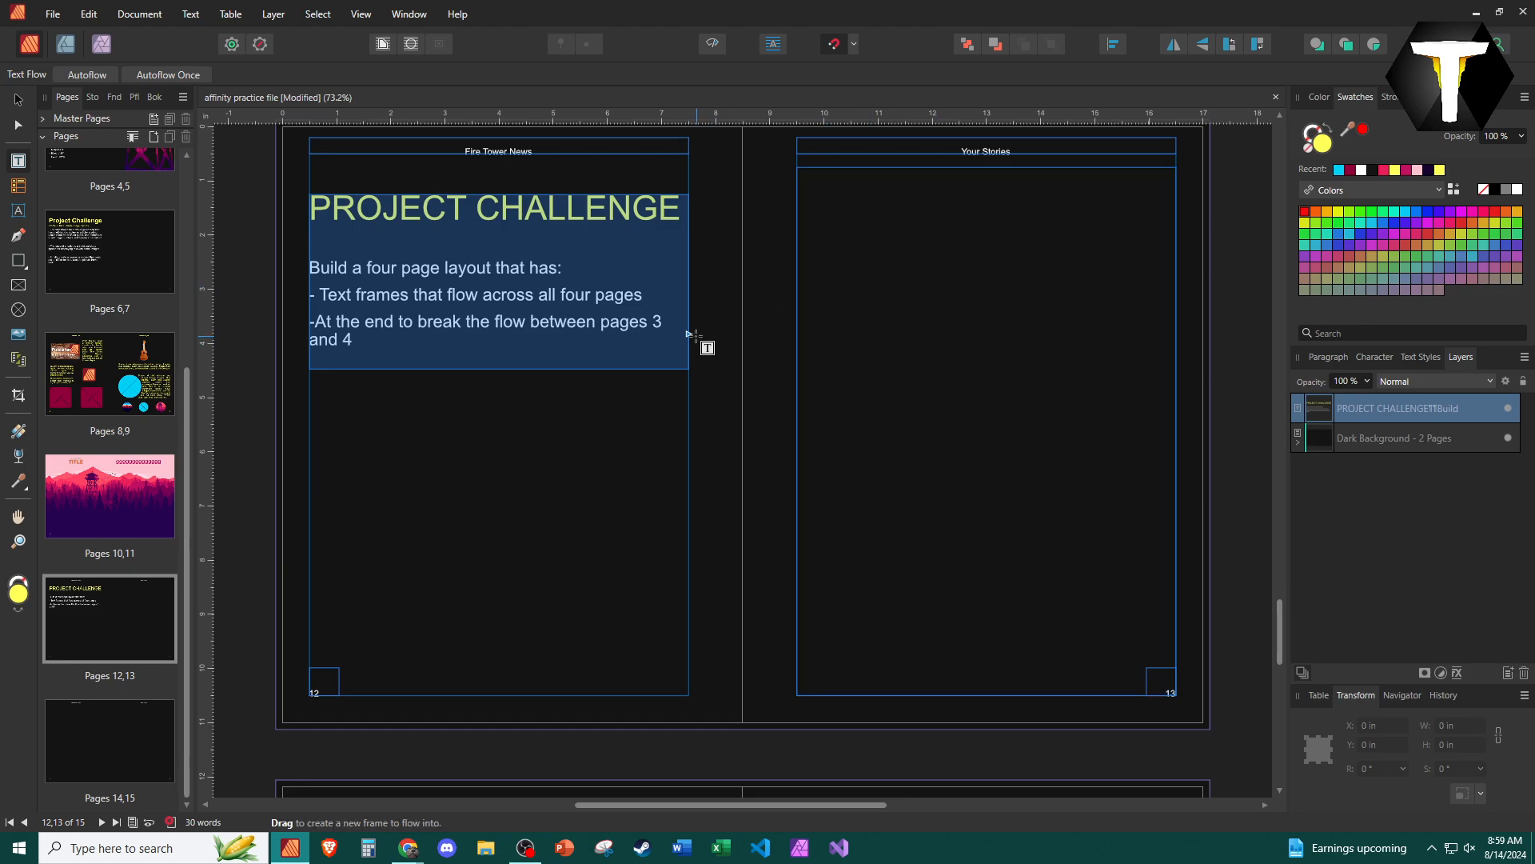
pyautogui.click(902, 304)
pyautogui.scroll(-2, 910, 495)
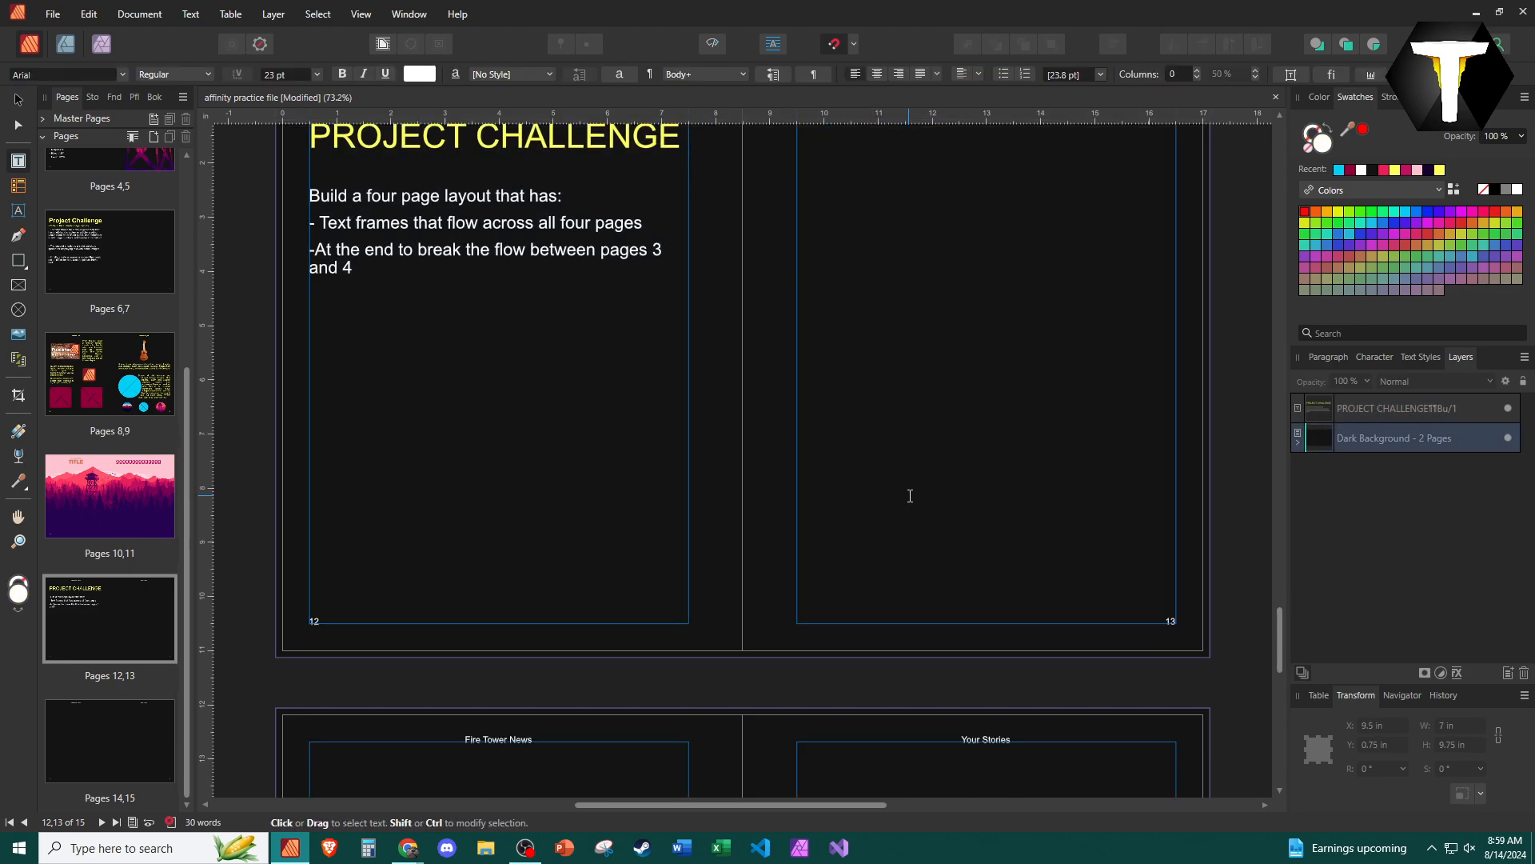
# - Continue the linked text flow from the page 13 frame through the page 14 frame and into the page 15 frame
pyautogui.click(1175, 496)
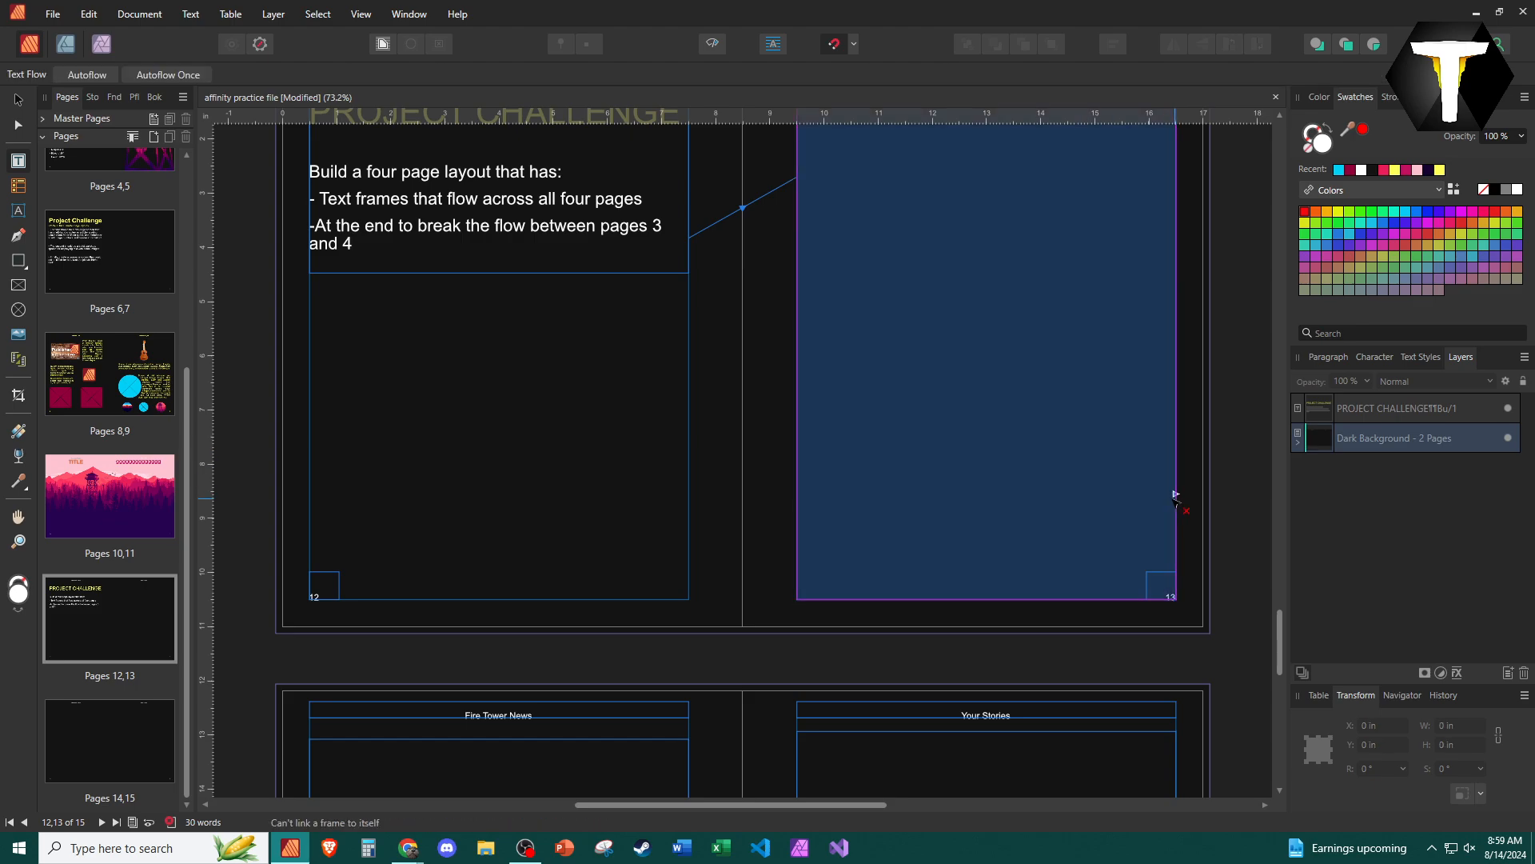
pyautogui.scroll(-5, 840, 504)
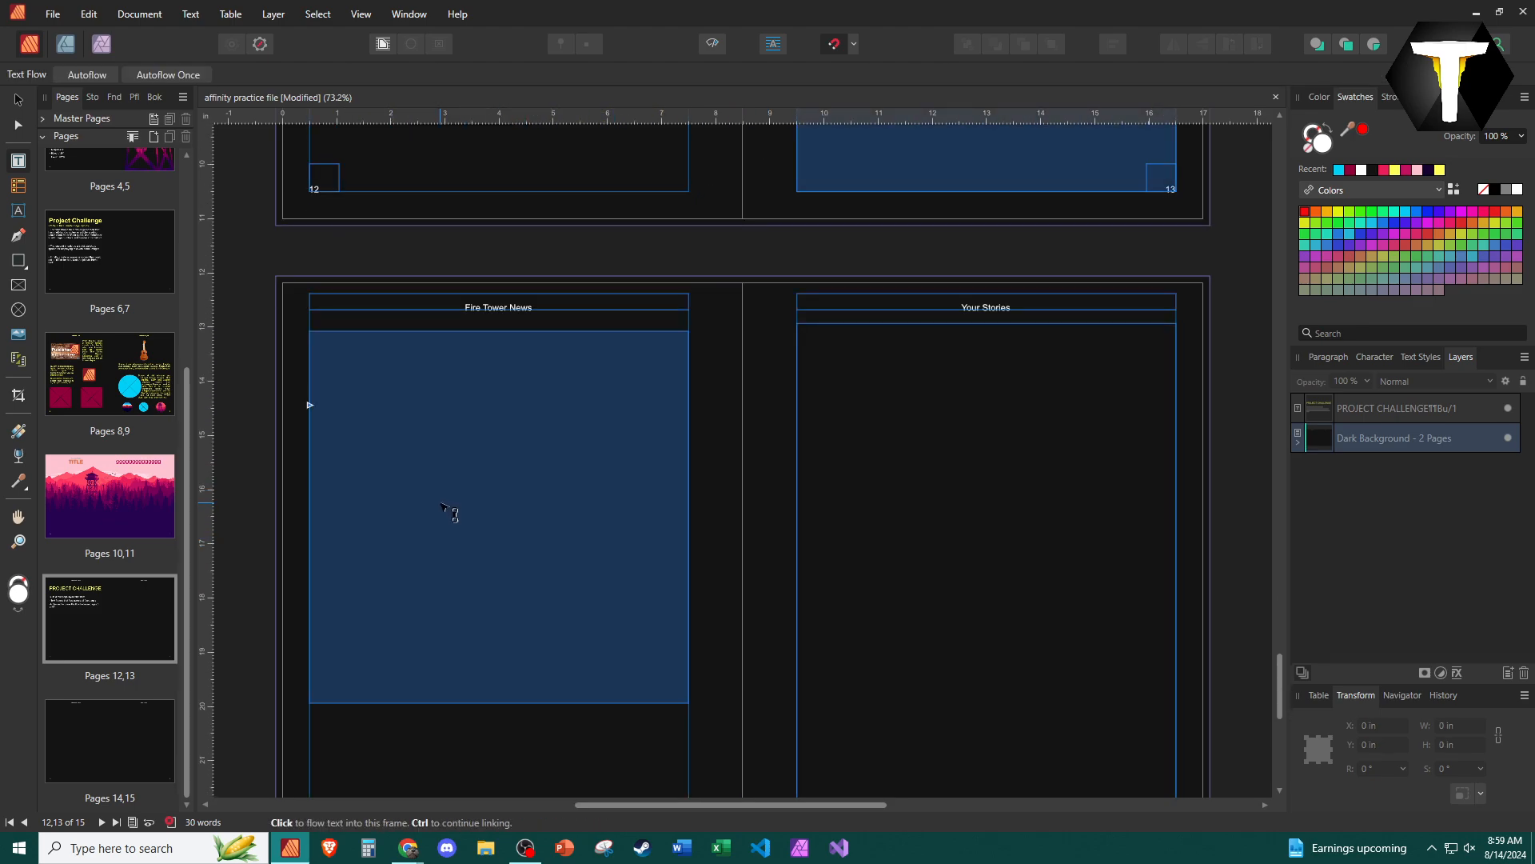
pyautogui.click(445, 508)
pyautogui.scroll(-2, 439, 504)
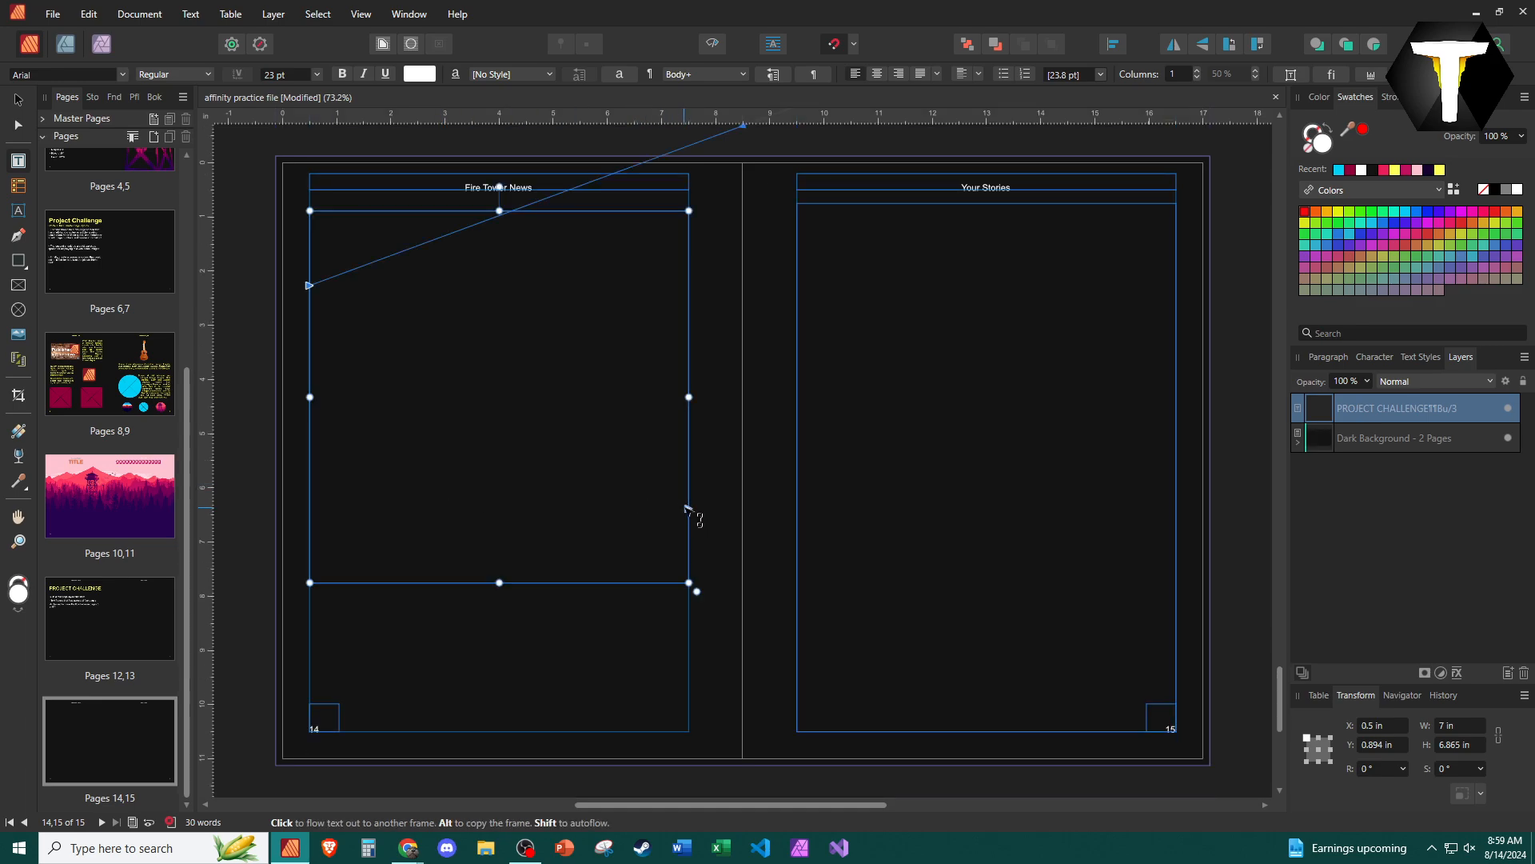
pyautogui.click(883, 507)
# - Enlarge the challenge text frame on page 12 downward to about 6.5 in high
pyautogui.scroll(2, 836, 580)
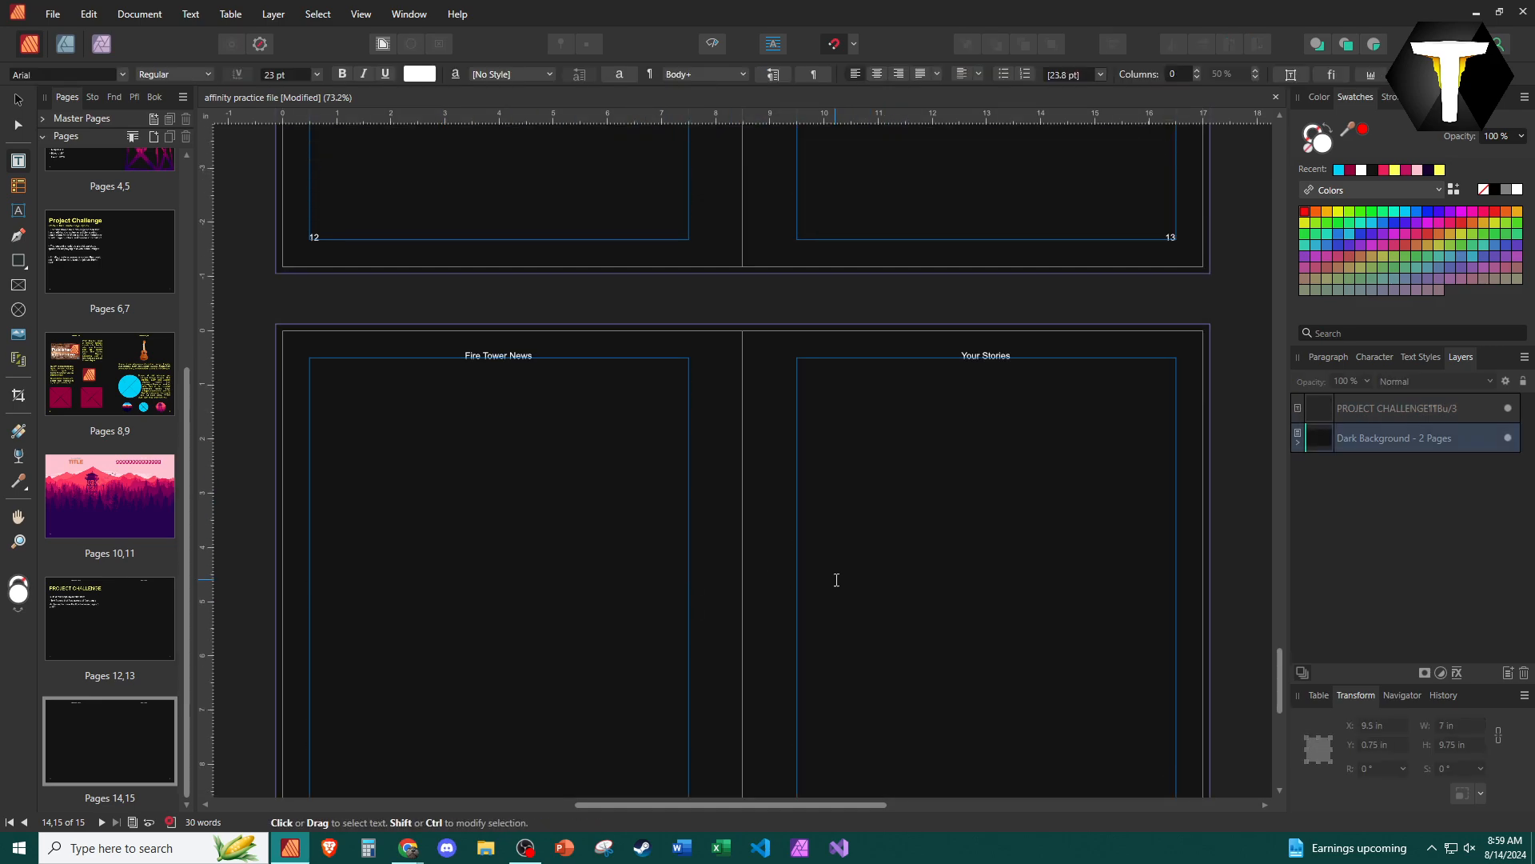
pyautogui.scroll(5, 837, 580)
pyautogui.click(449, 311)
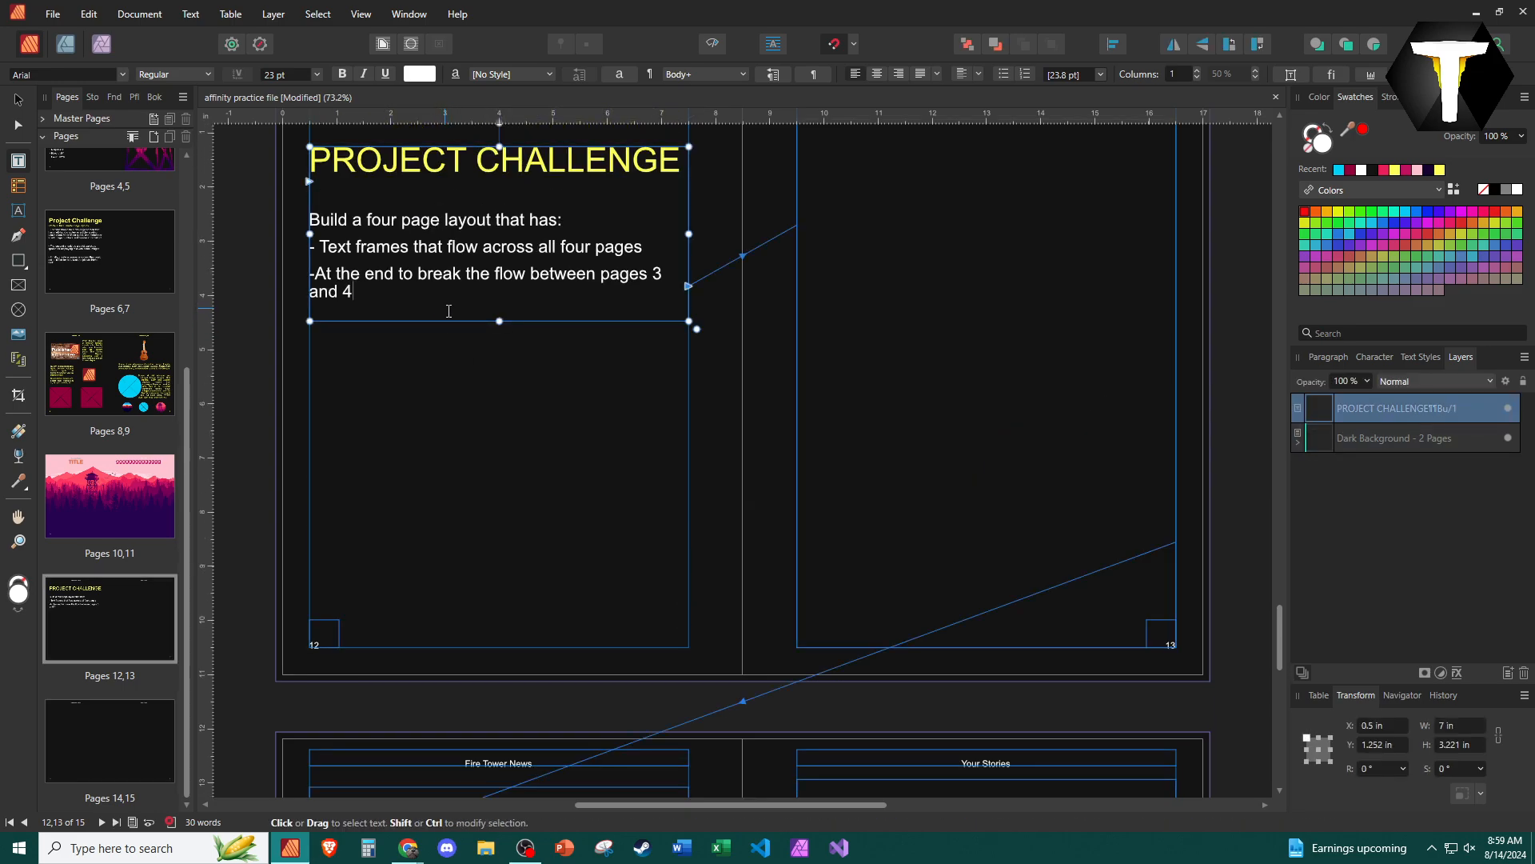
pyautogui.moveTo(499, 320); pyautogui.dragTo(499, 499)
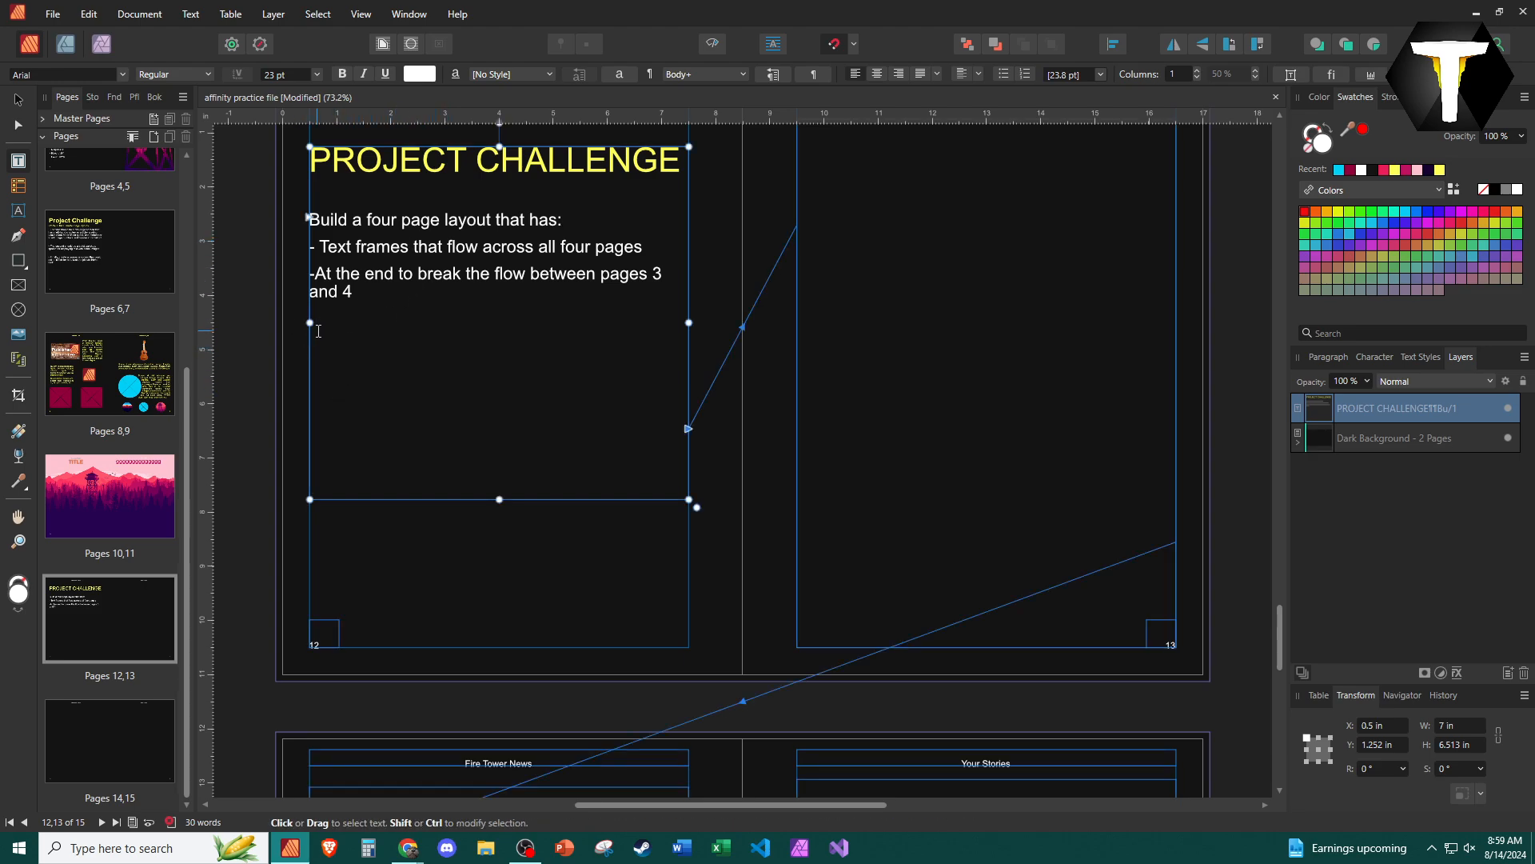
# - Insert filler text below the challenge text on page 12 so it runs through the linked frames, and return to that spread
pyautogui.click(183, 16)
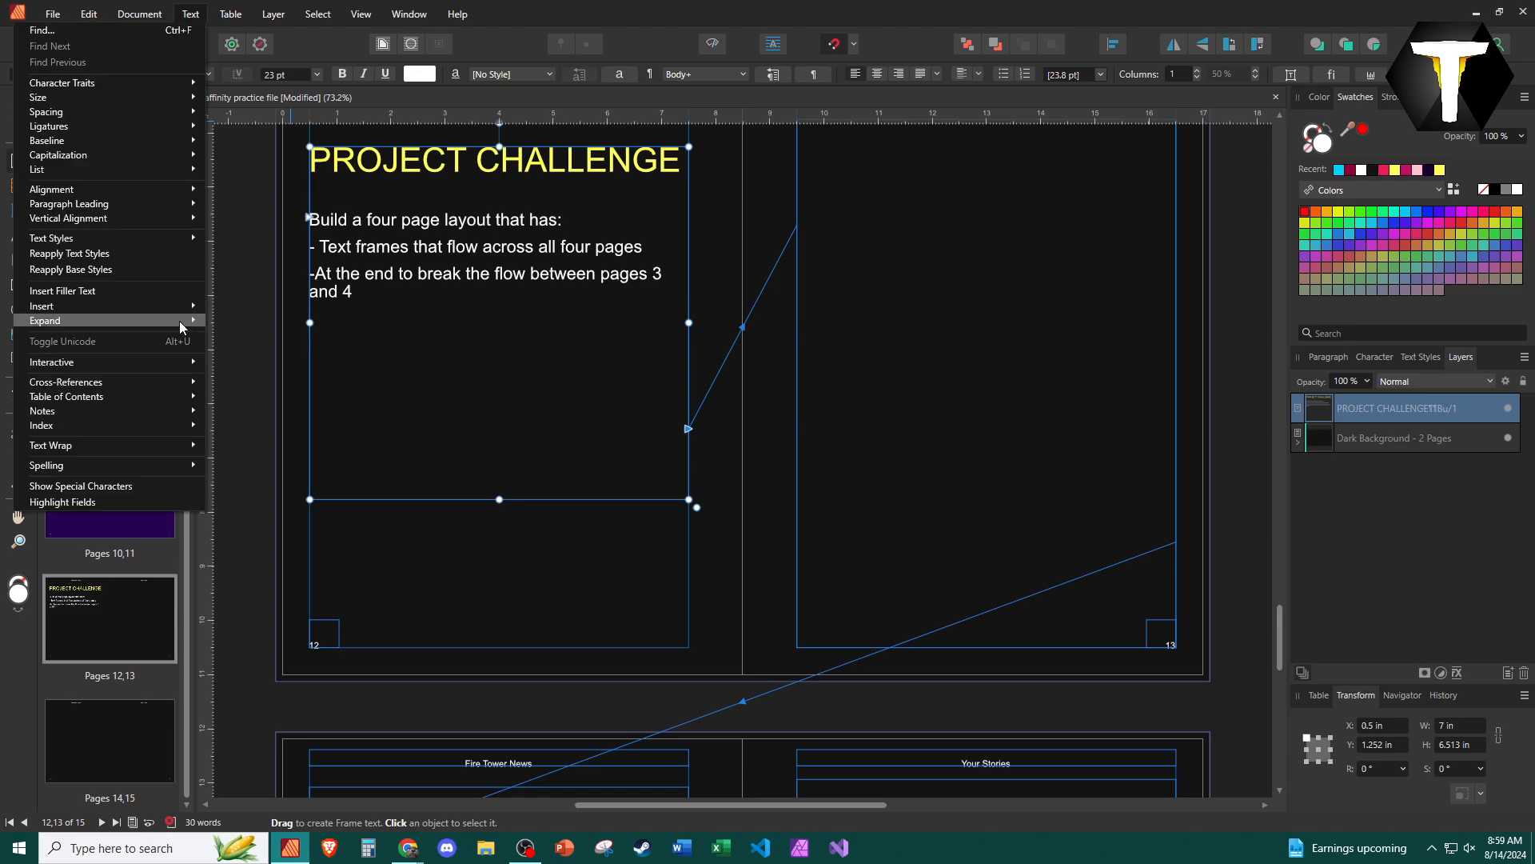
pyautogui.moveTo(184, 305)
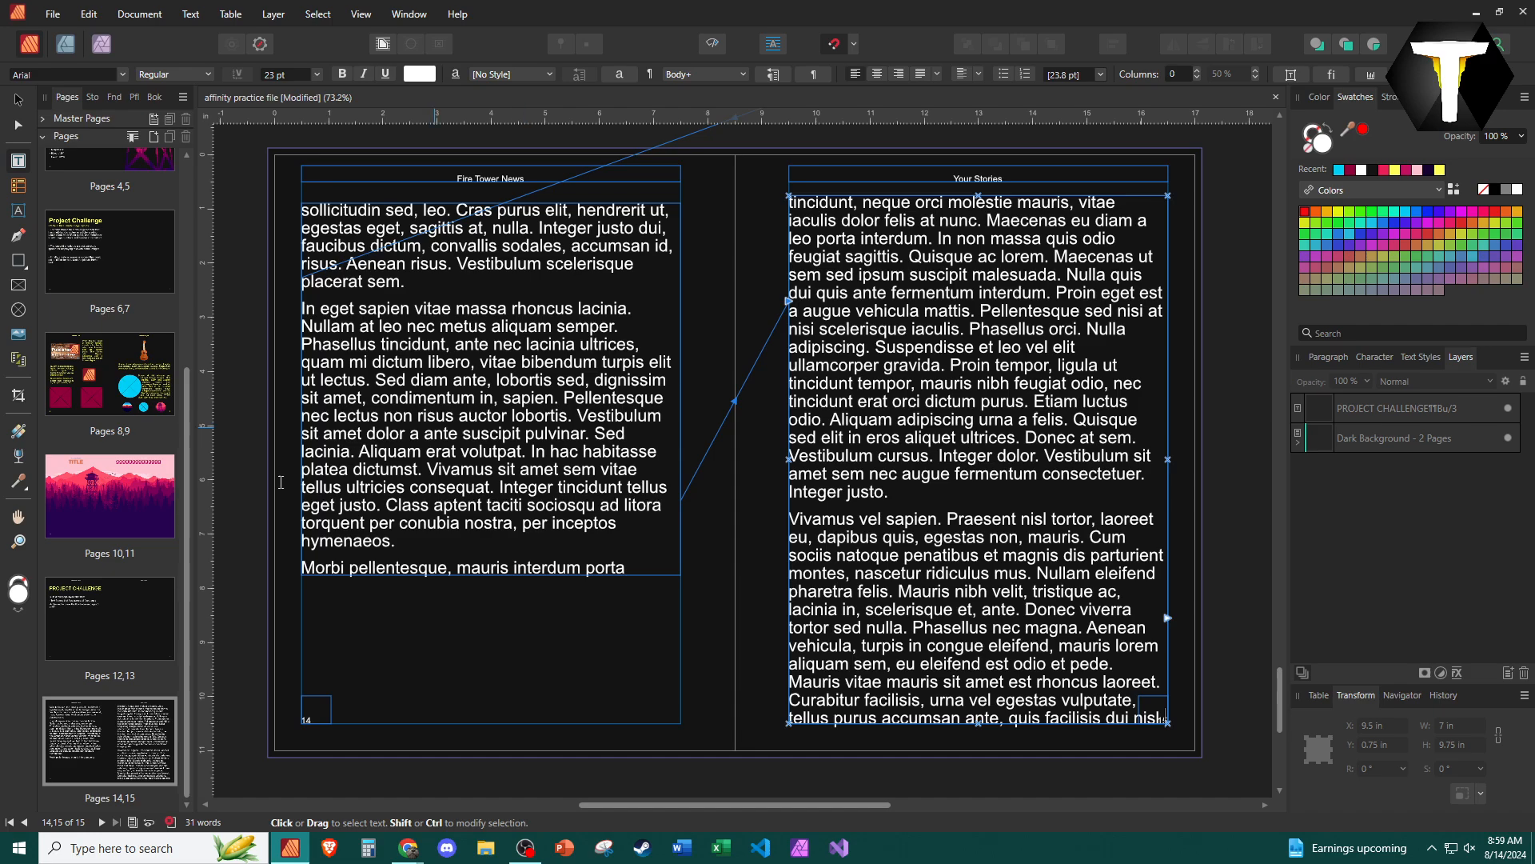
pyautogui.click(105, 625)
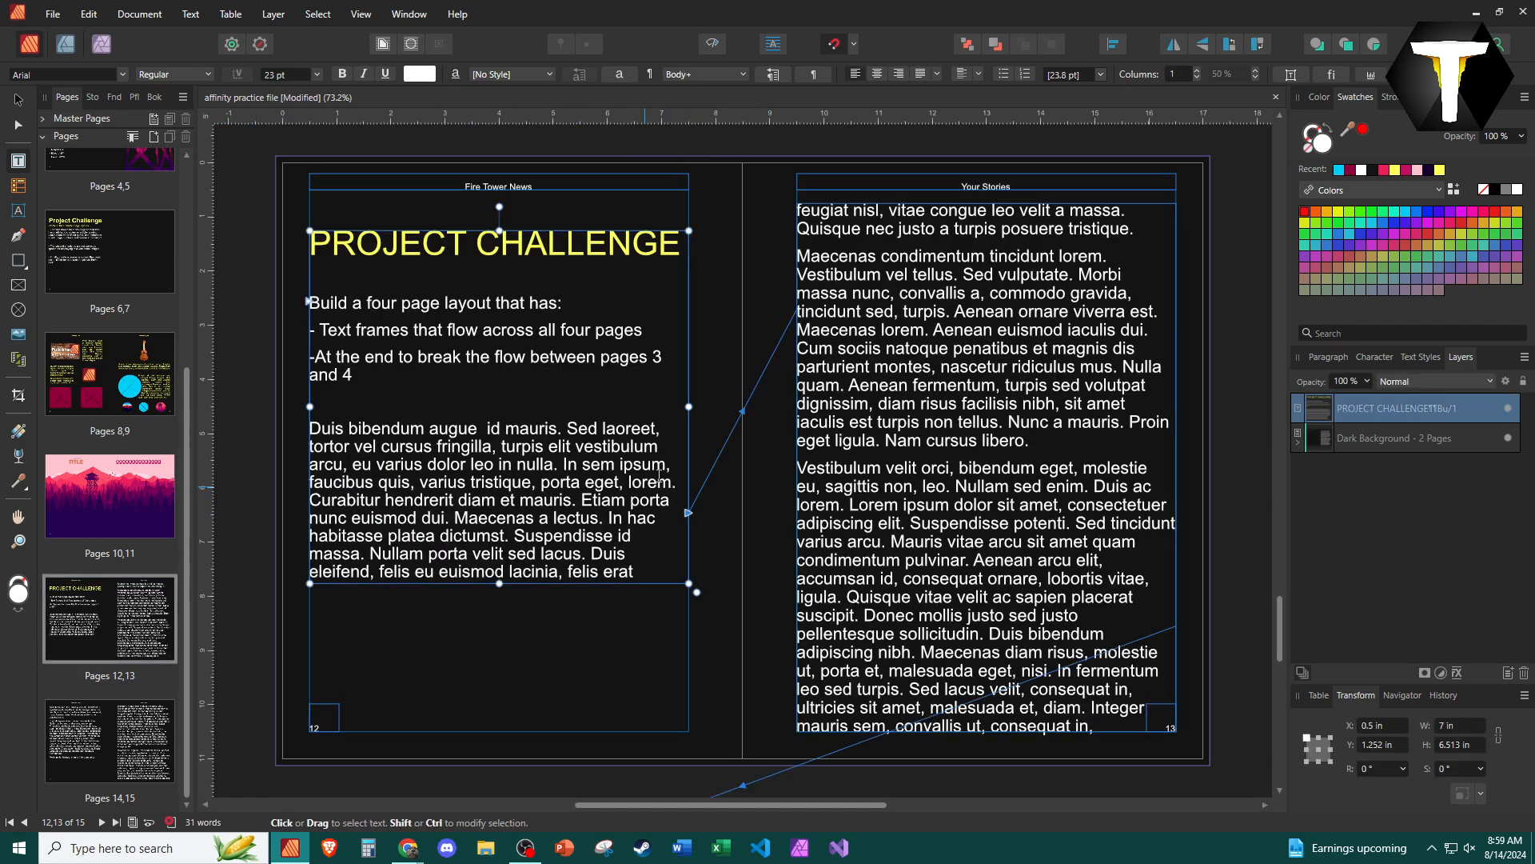
# - Examine how the selected filler text flows across pages 12–15, and review the challenge line about breaking the flow between pages 3 and 4
pyautogui.click(647, 573)
pyautogui.hotkey('ctrl', 'a')
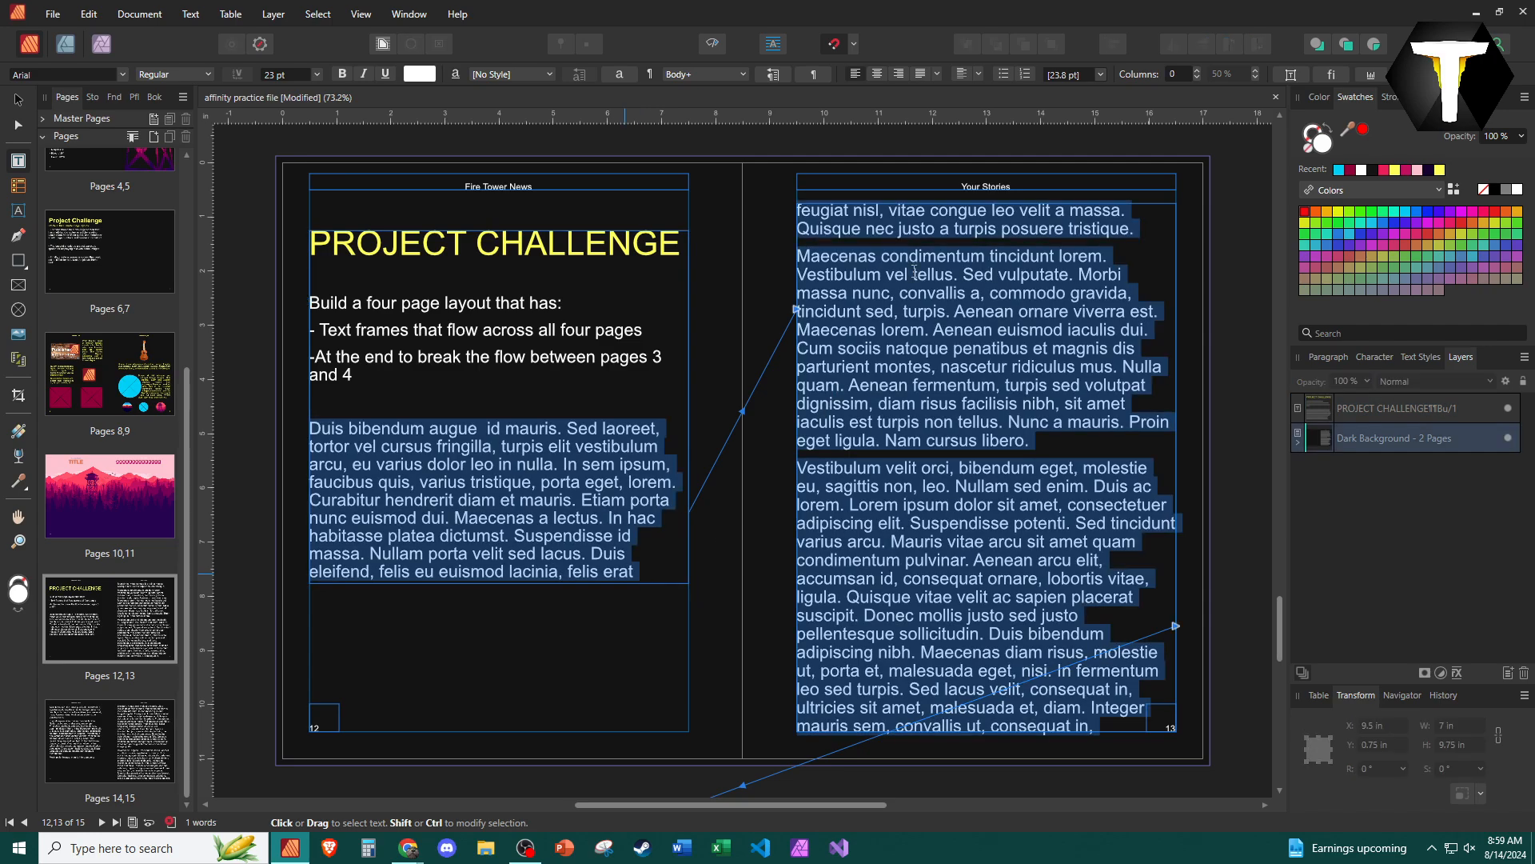
pyautogui.scroll(-3, 914, 271)
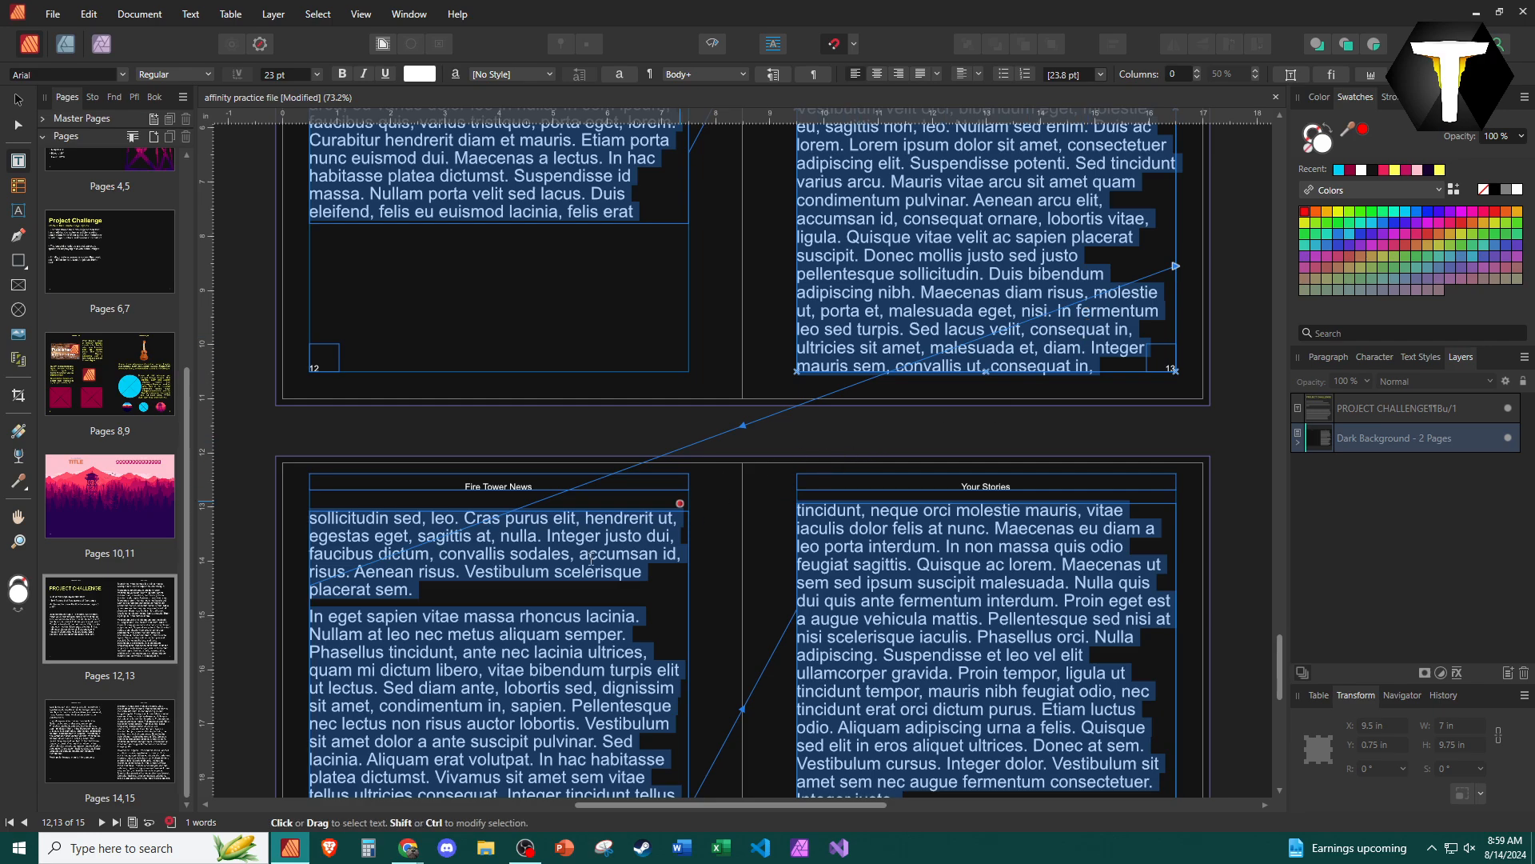
pyautogui.scroll(-5, 520, 593)
pyautogui.click(596, 376)
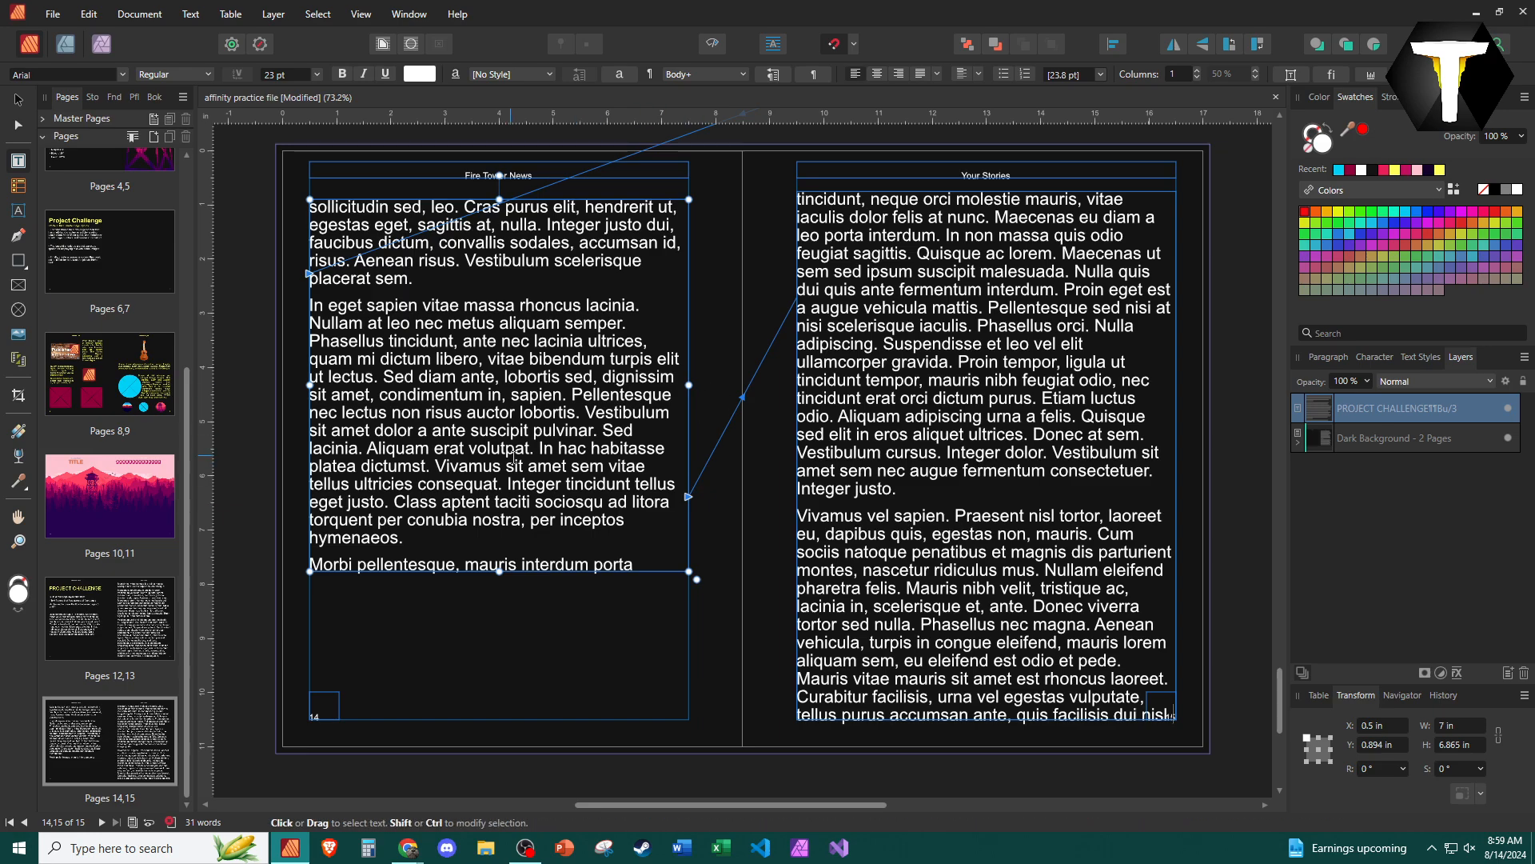
pyautogui.scroll(8, 426, 471)
pyautogui.scroll(-6, 655, 614)
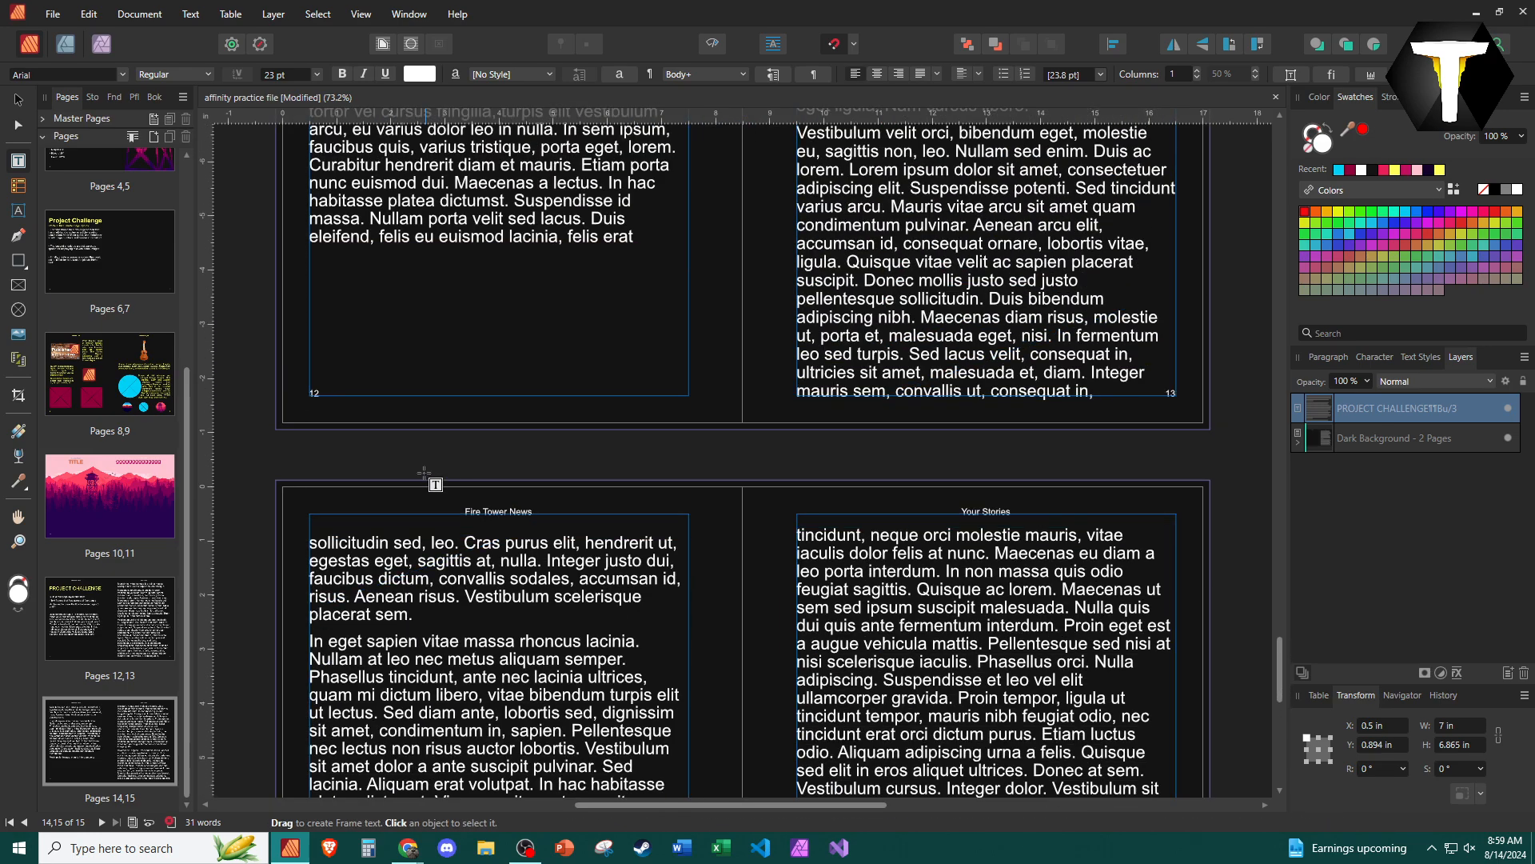
pyautogui.scroll(6, 655, 614)
pyautogui.scroll(-6, 768, 480)
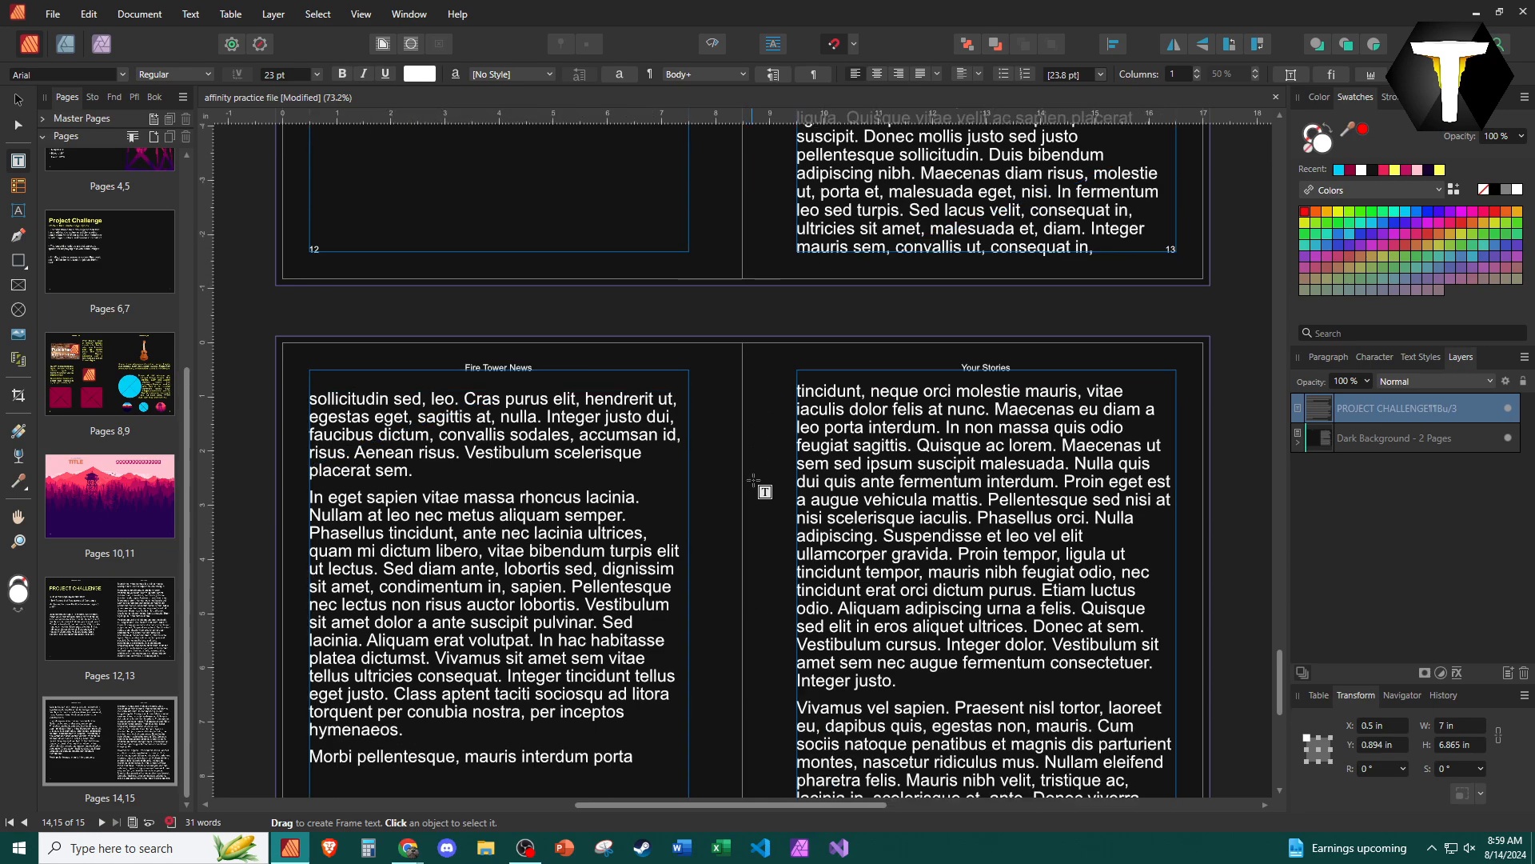
pyautogui.scroll(10, 1044, 495)
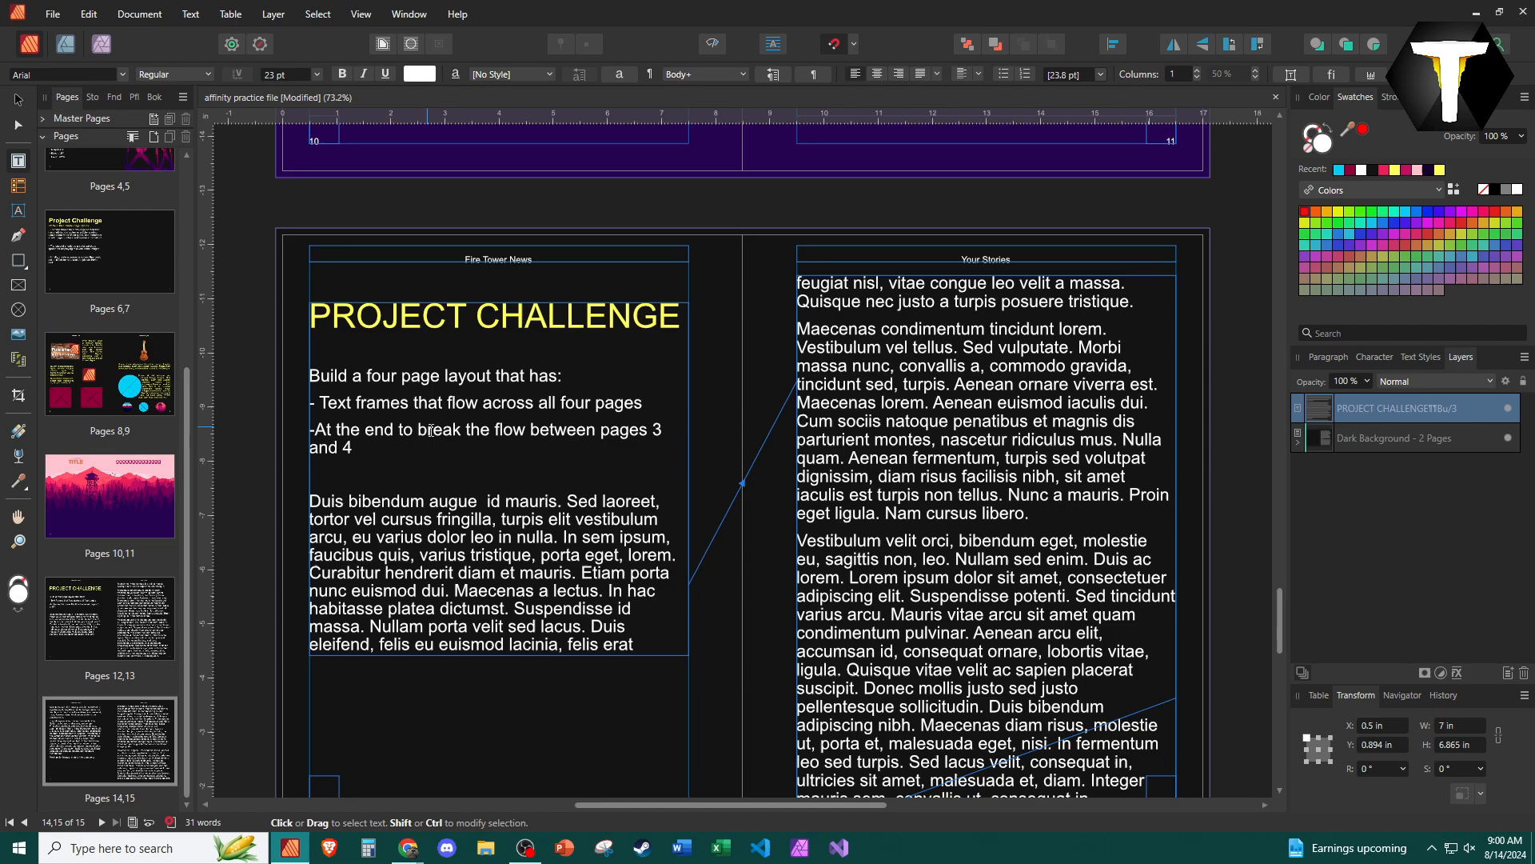
pyautogui.tripleClick(431, 430)
pyautogui.moveTo(404, 460); pyautogui.dragTo(305, 431)
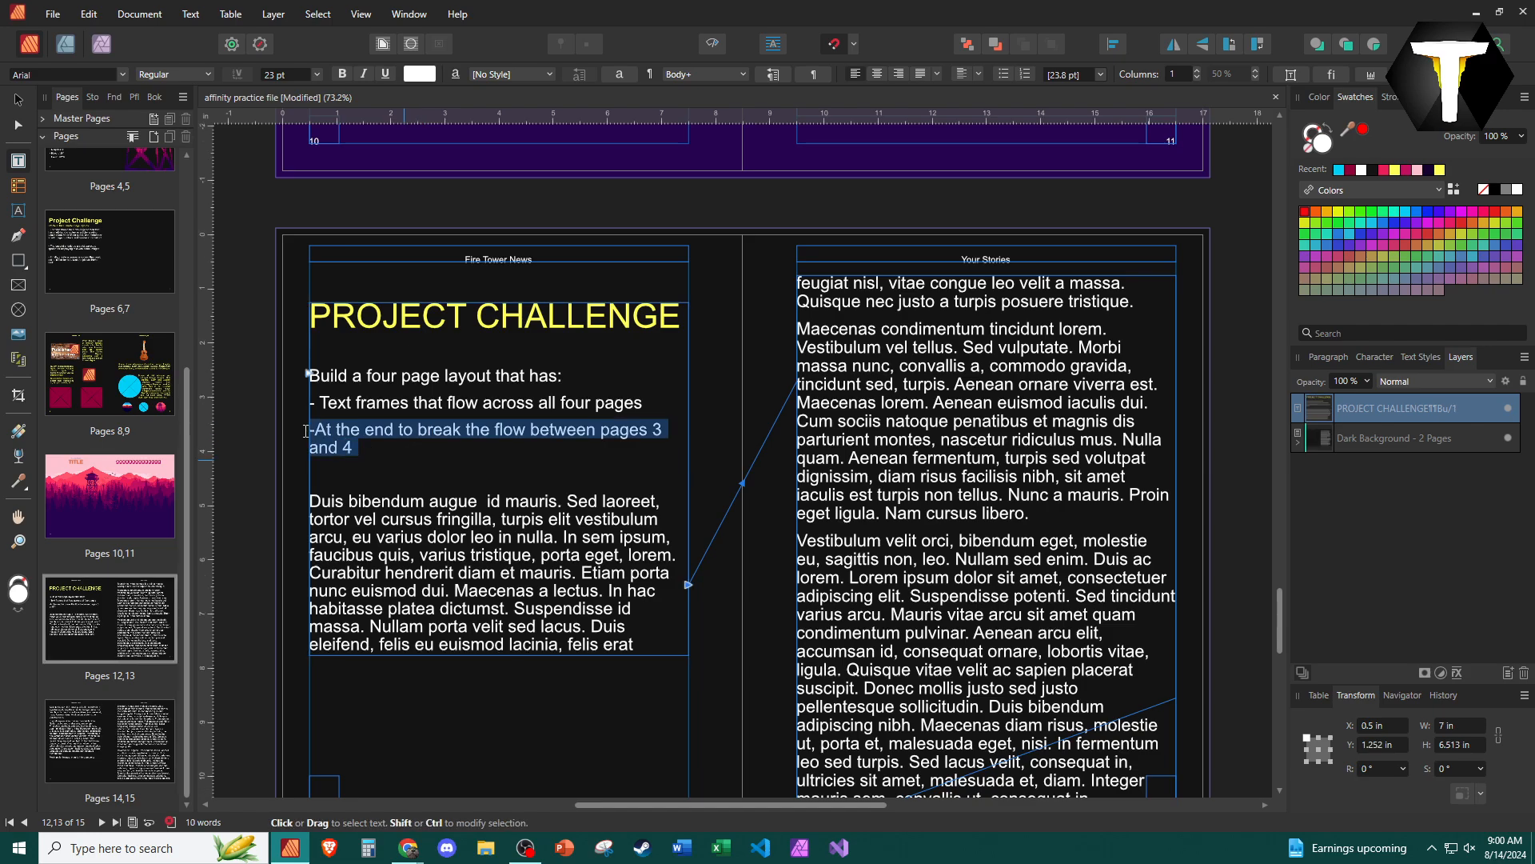
# - Break the text flow out of the page 14 frame so it no longer feeds the page 15 frame
pyautogui.scroll(-10, 742, 484)
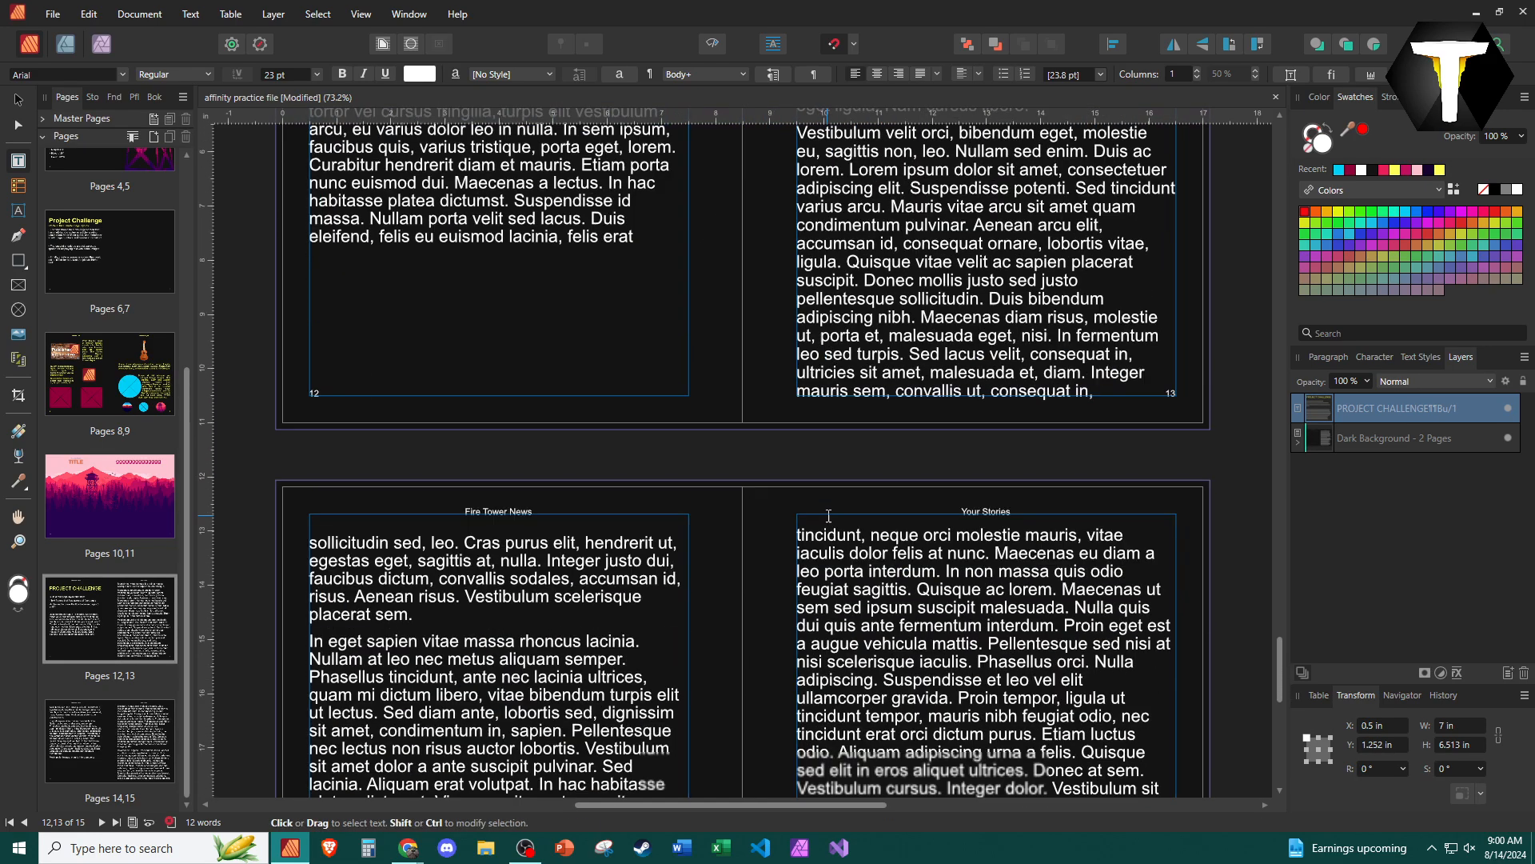
pyautogui.click(675, 566)
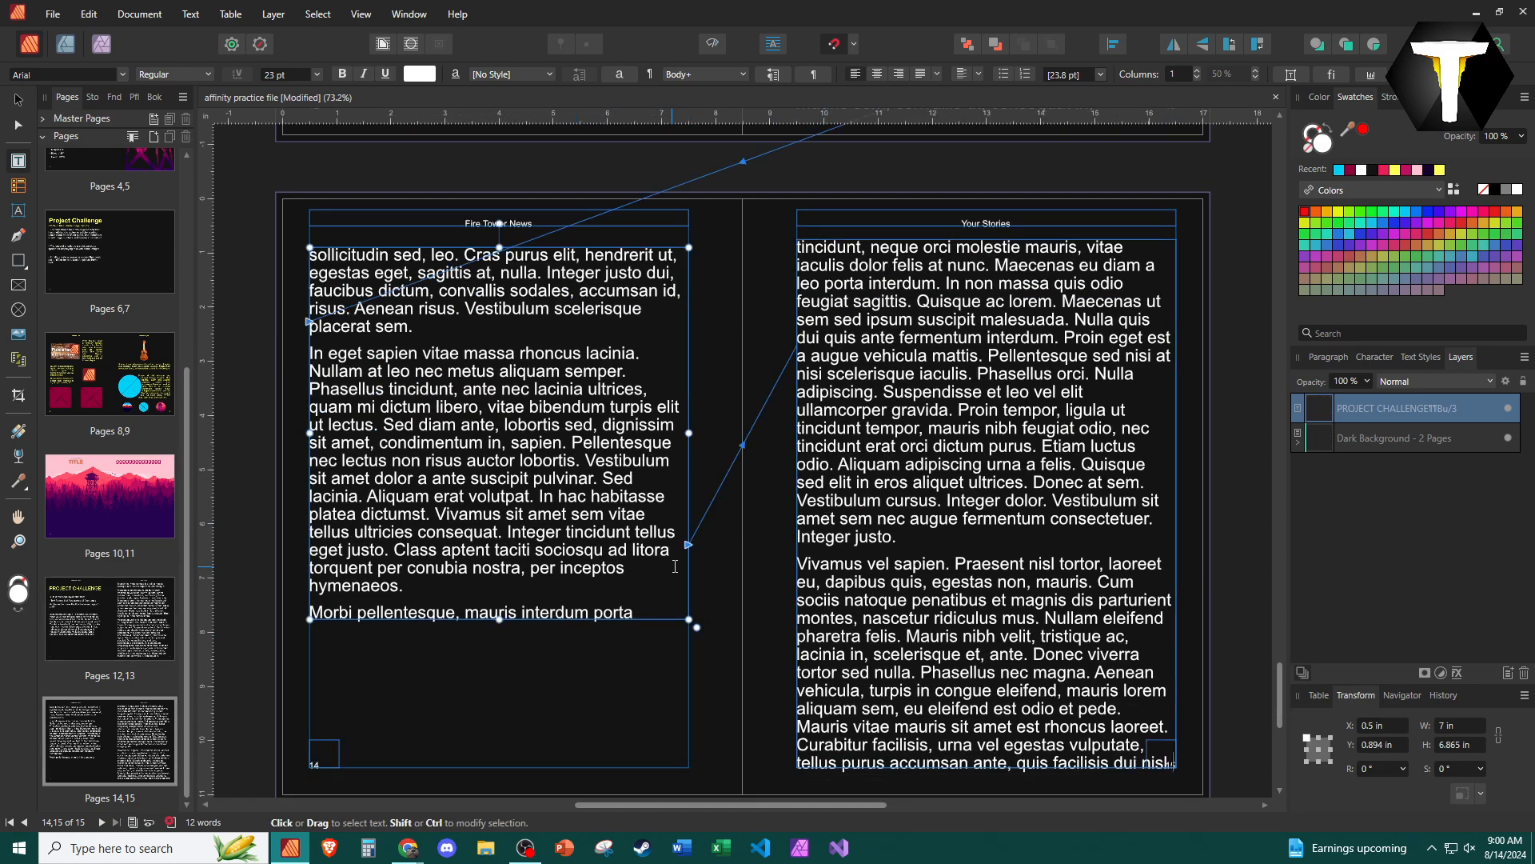
pyautogui.click(688, 546)
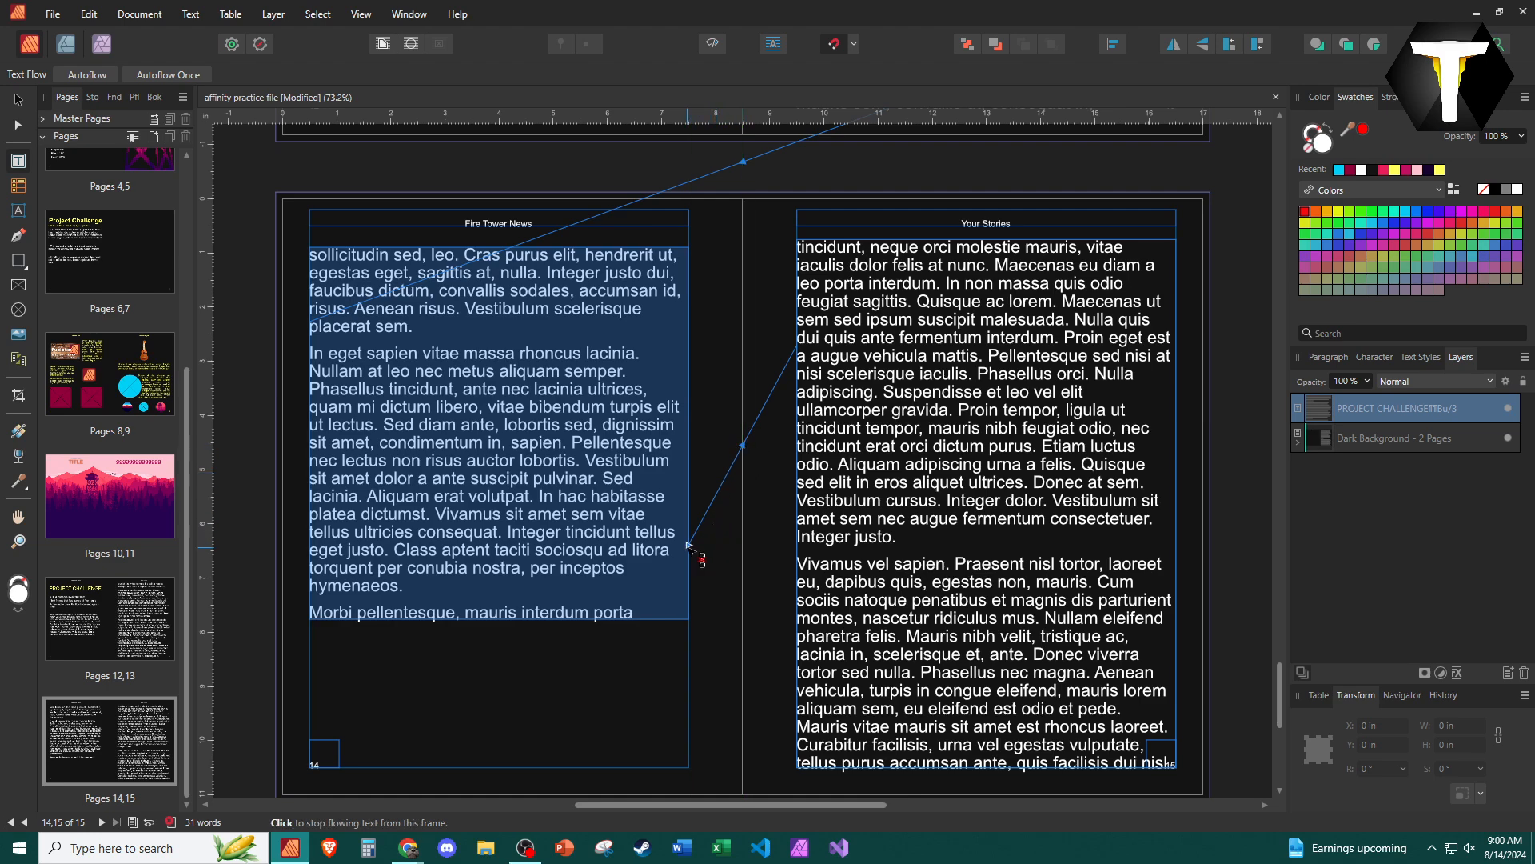
pyautogui.click(689, 546)
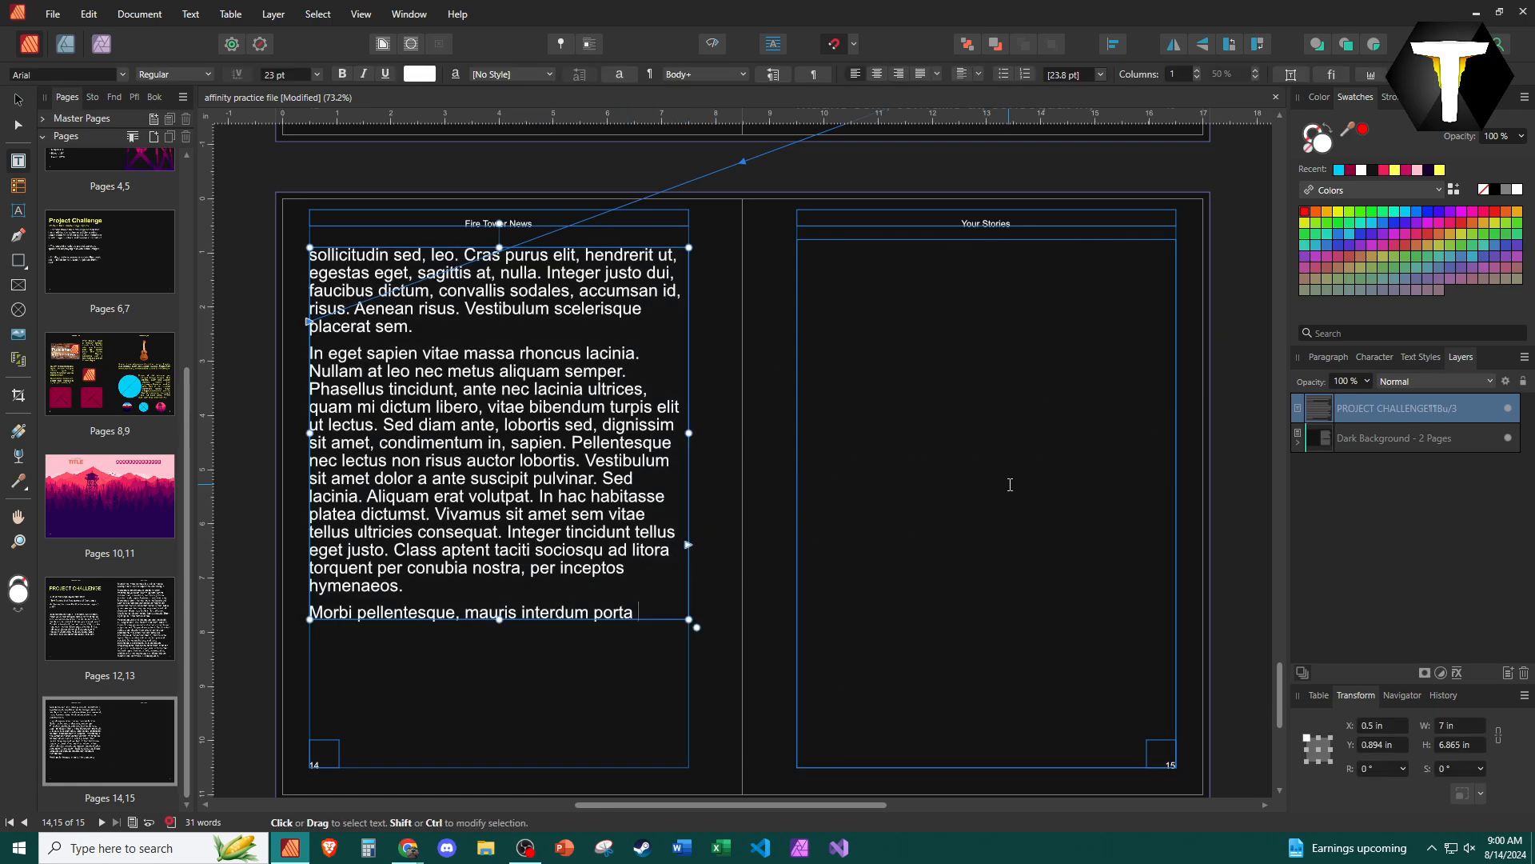
# - Test the page 15 frame by entering the sample text "tghrdthbrtd", and delete it again
pyautogui.click(959, 436)
pyautogui.write('tghrdthbrtd')
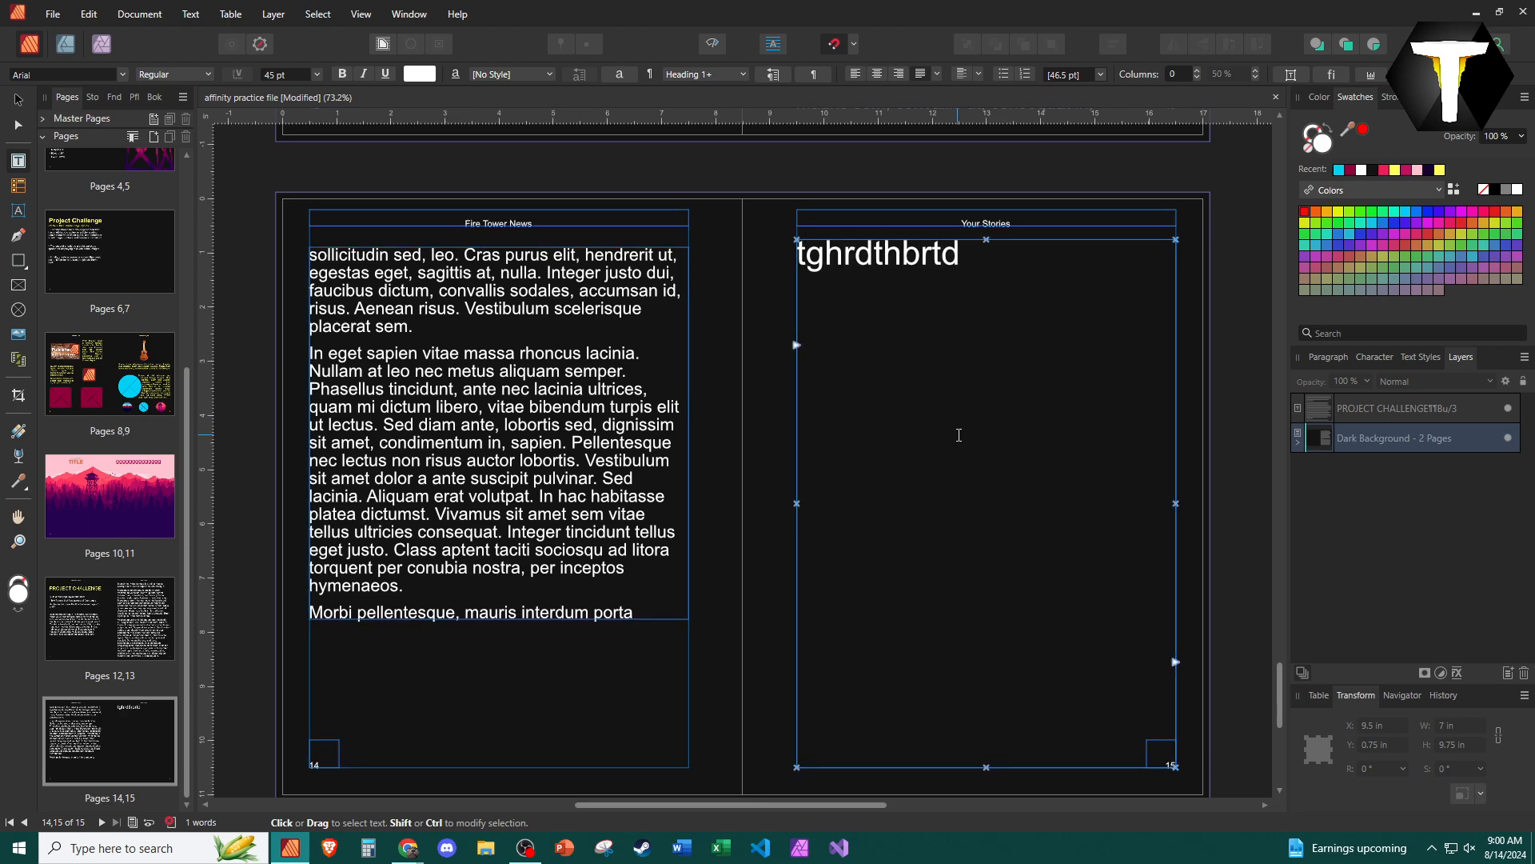
pyautogui.press('BackSpace')
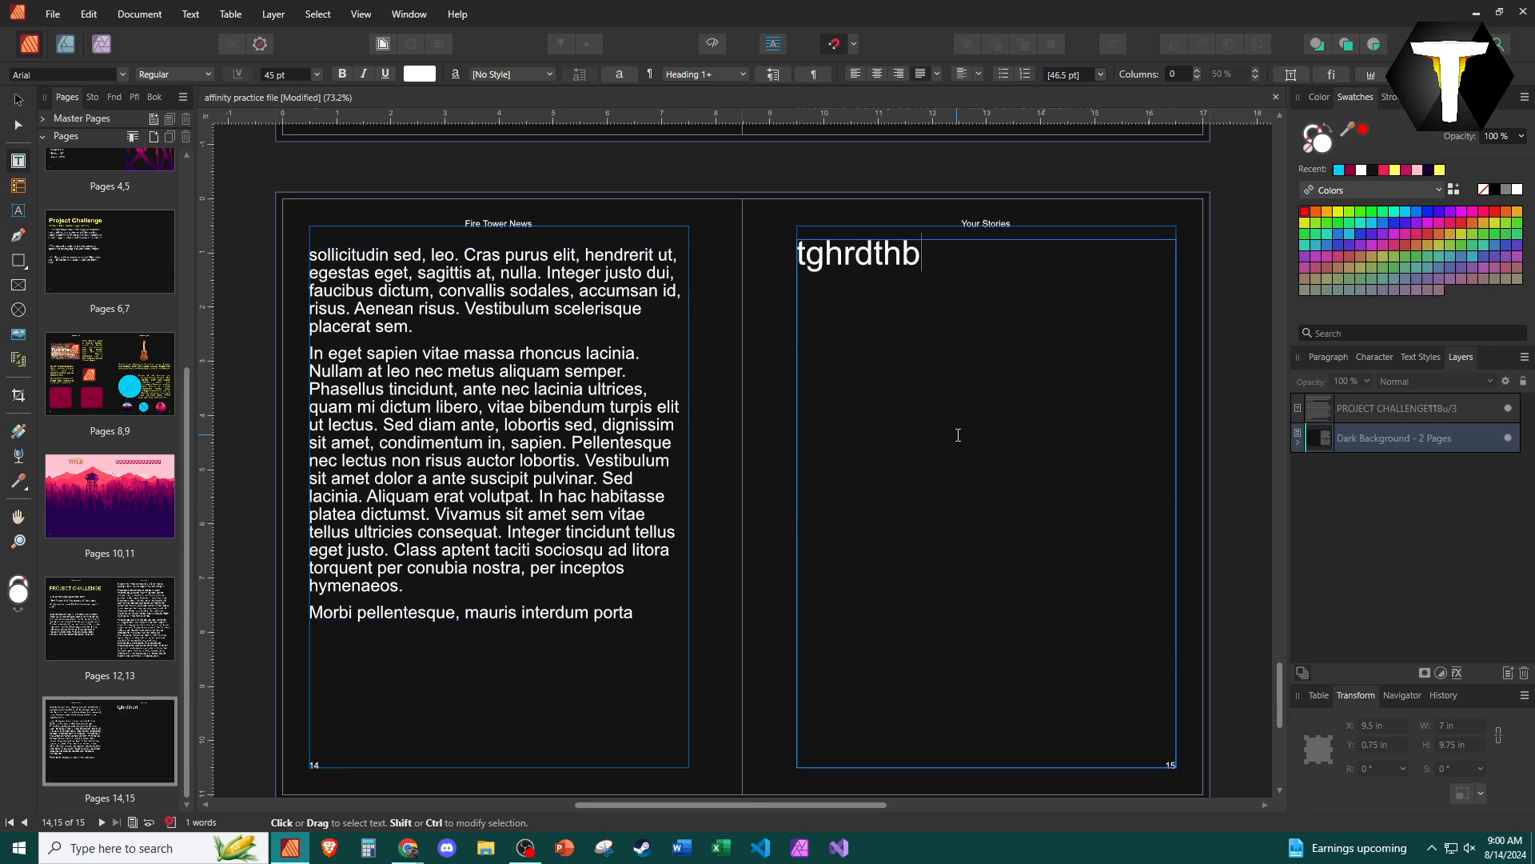
pyautogui.press('BackSpace')
pyautogui.press('BackSpace')
pyautogui.press('BackSpace')
pyautogui.press('BackSpace')
pyautogui.press('BackSpace')
pyautogui.press('BackSpace')
pyautogui.press('BackSpace')
pyautogui.press('BackSpace')
pyautogui.press('Escape')
# - Review the four-page layout on pages 12–15, checking the frame links and the break between pages 14 and 15
pyautogui.scroll(5, 833, 531)
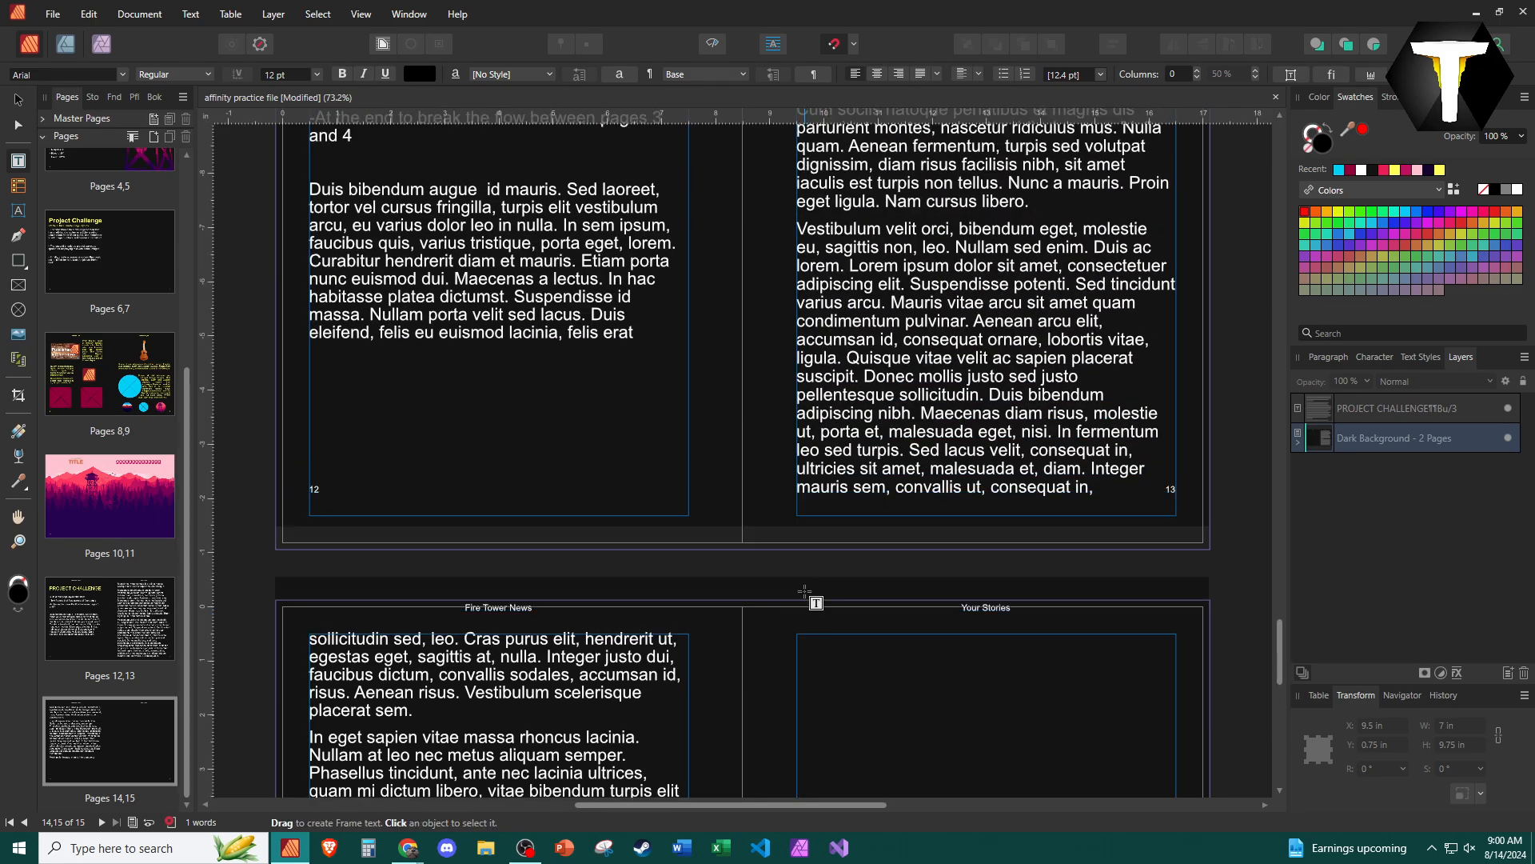
pyautogui.scroll(3, 805, 592)
pyautogui.keyDown('ctrl'); pyautogui.scroll(4, 797, 596); pyautogui.keyUp('ctrl')
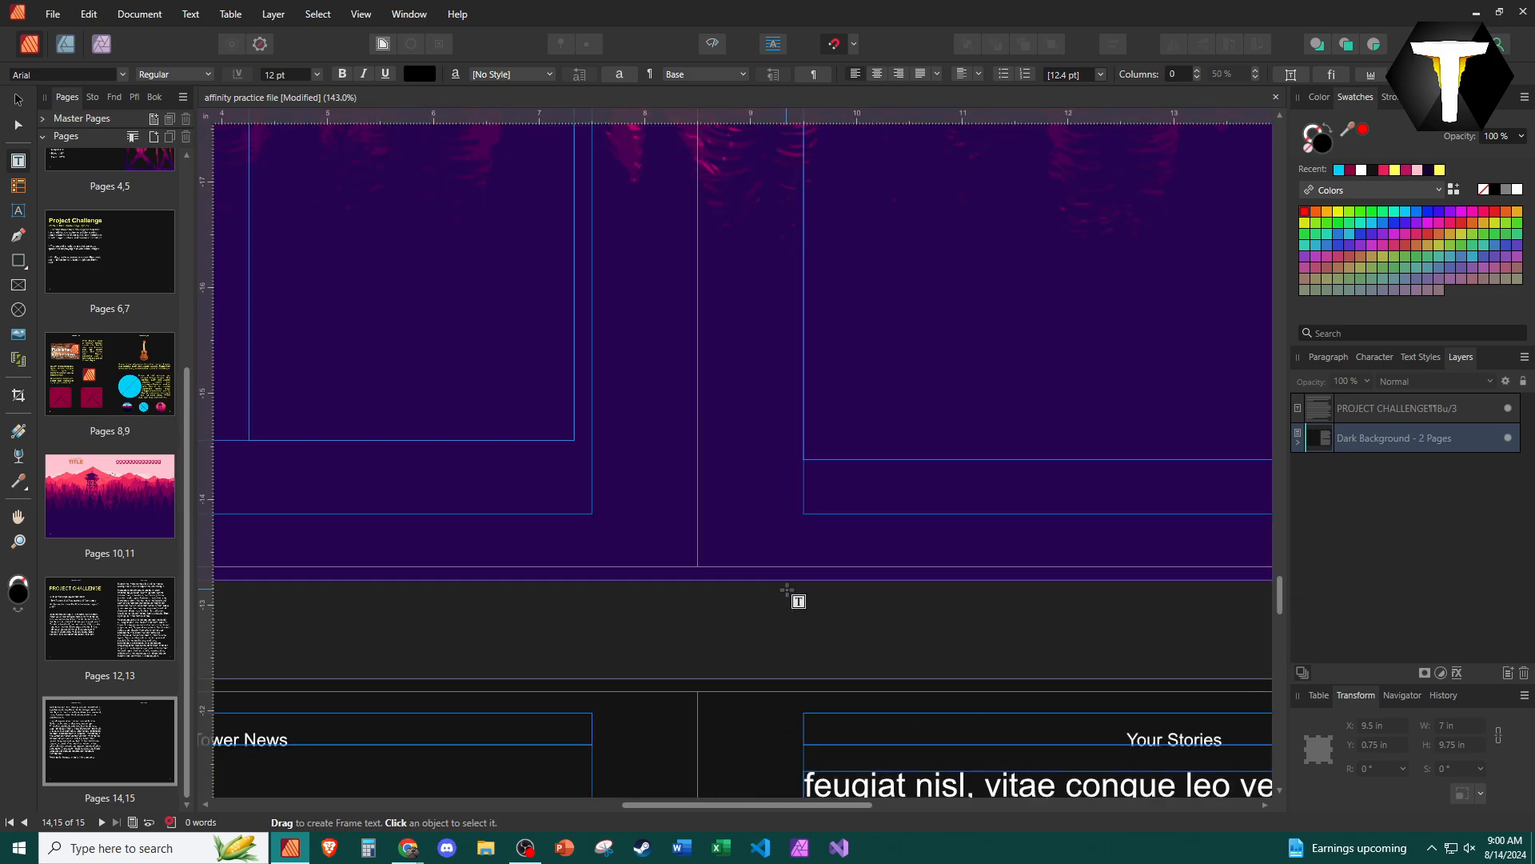
pyautogui.keyDown('ctrl'); pyautogui.scroll(-7, 787, 591); pyautogui.keyUp('ctrl')
pyautogui.scroll(-5, 771, 593)
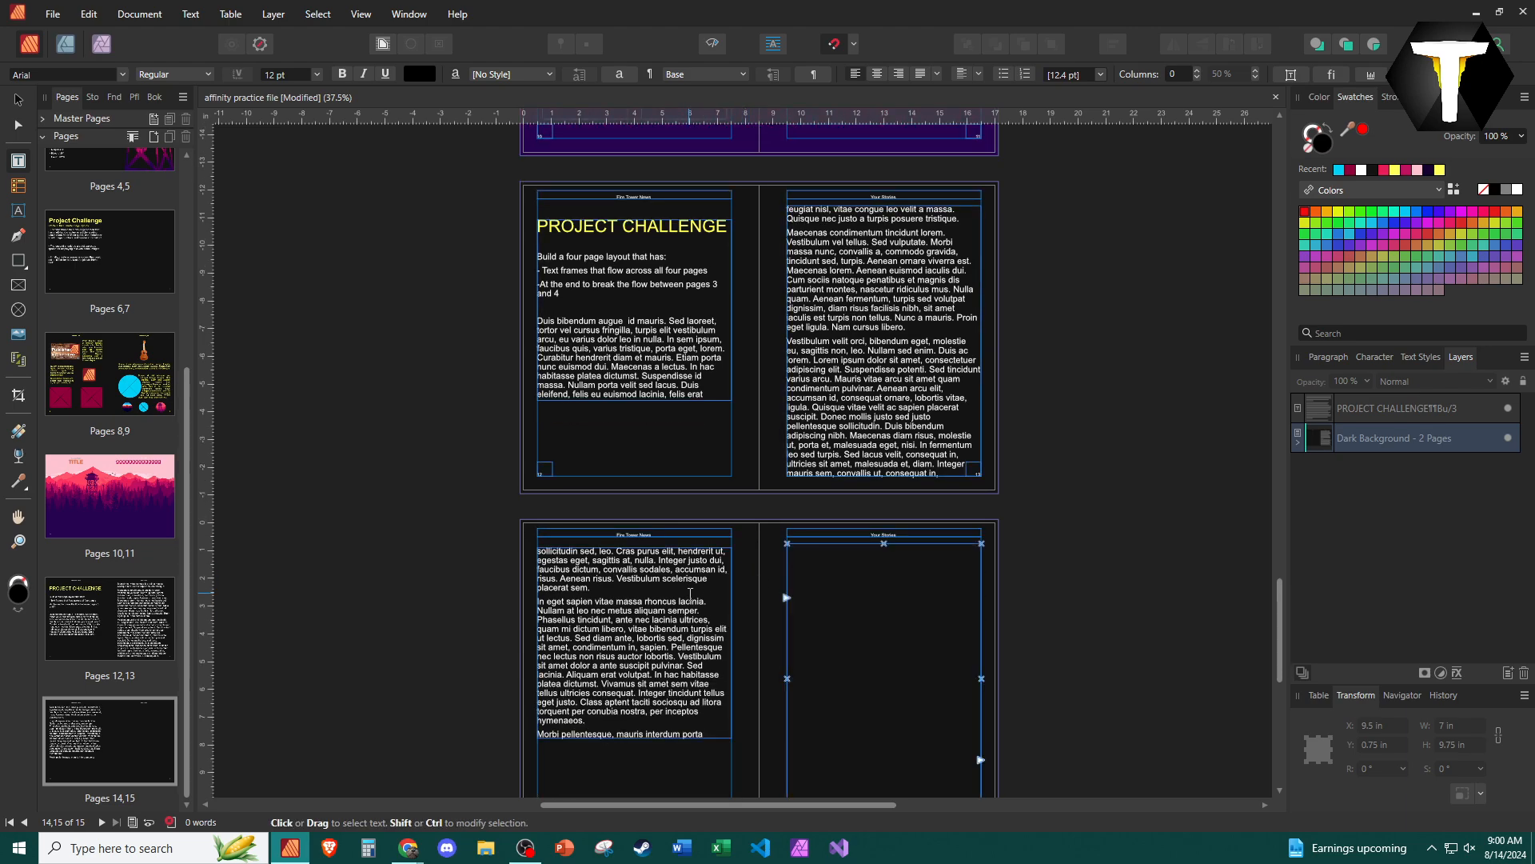
pyautogui.scroll(-1, 773, 566)
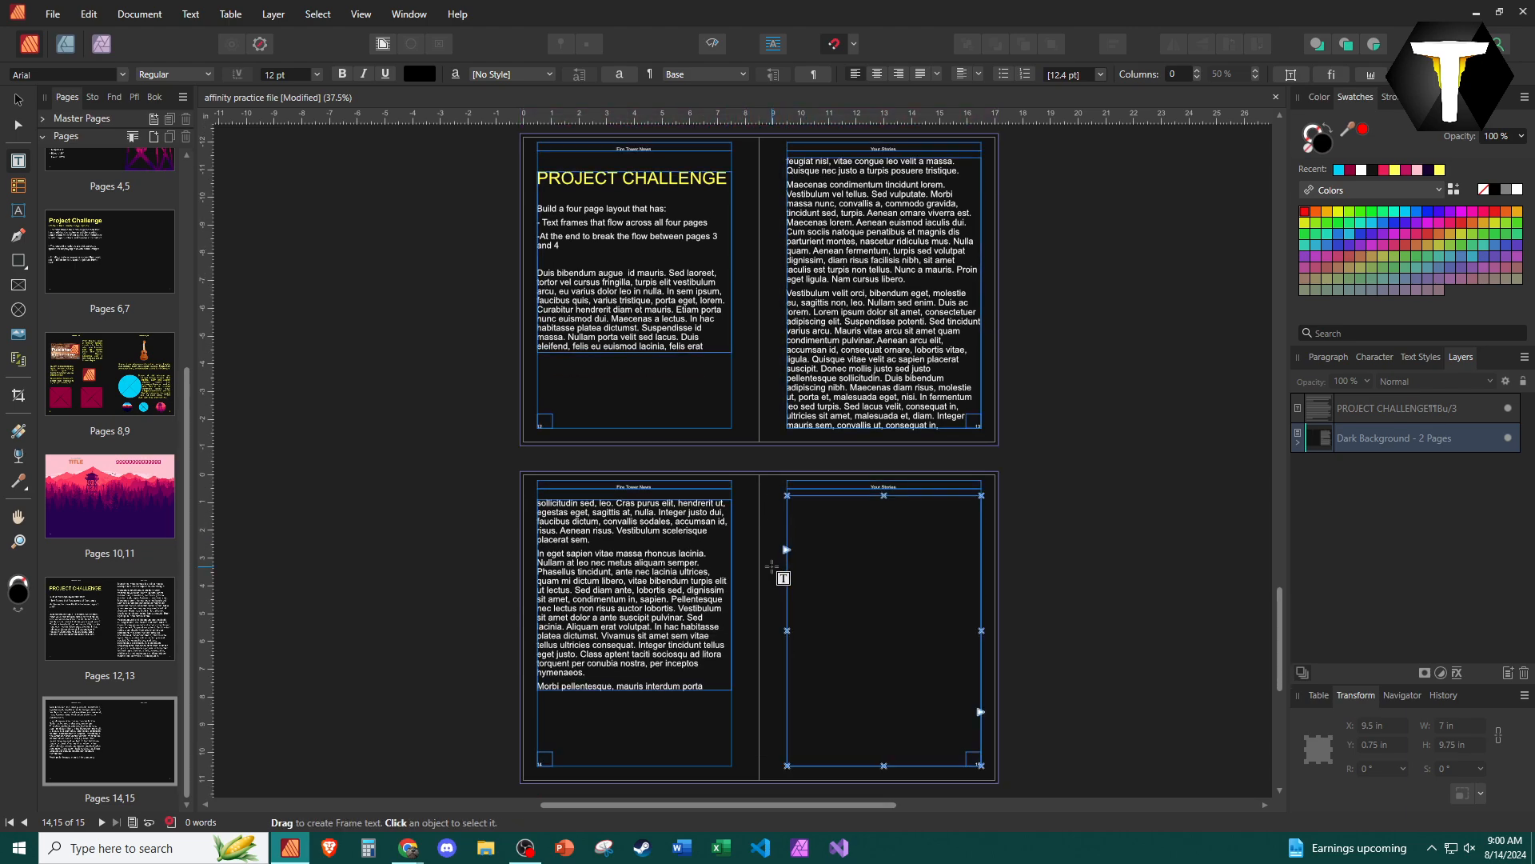
pyautogui.keyDown('ctrl'); pyautogui.scroll(1, 772, 566); pyautogui.keyUp('ctrl')
pyautogui.scroll(3, 773, 566)
pyautogui.click(669, 764)
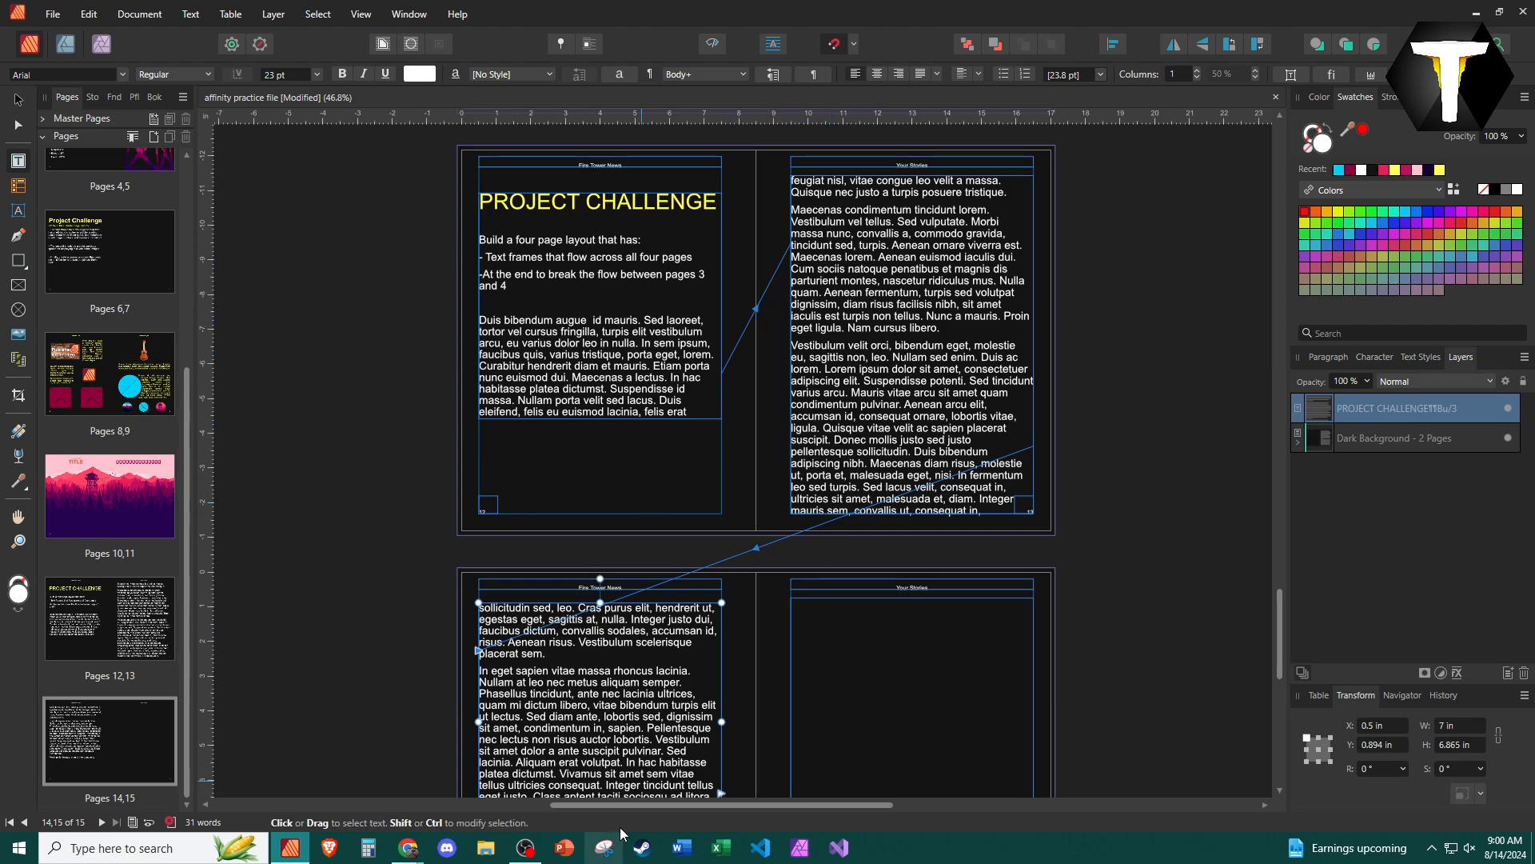
pyautogui.scroll(-3, 831, 659)
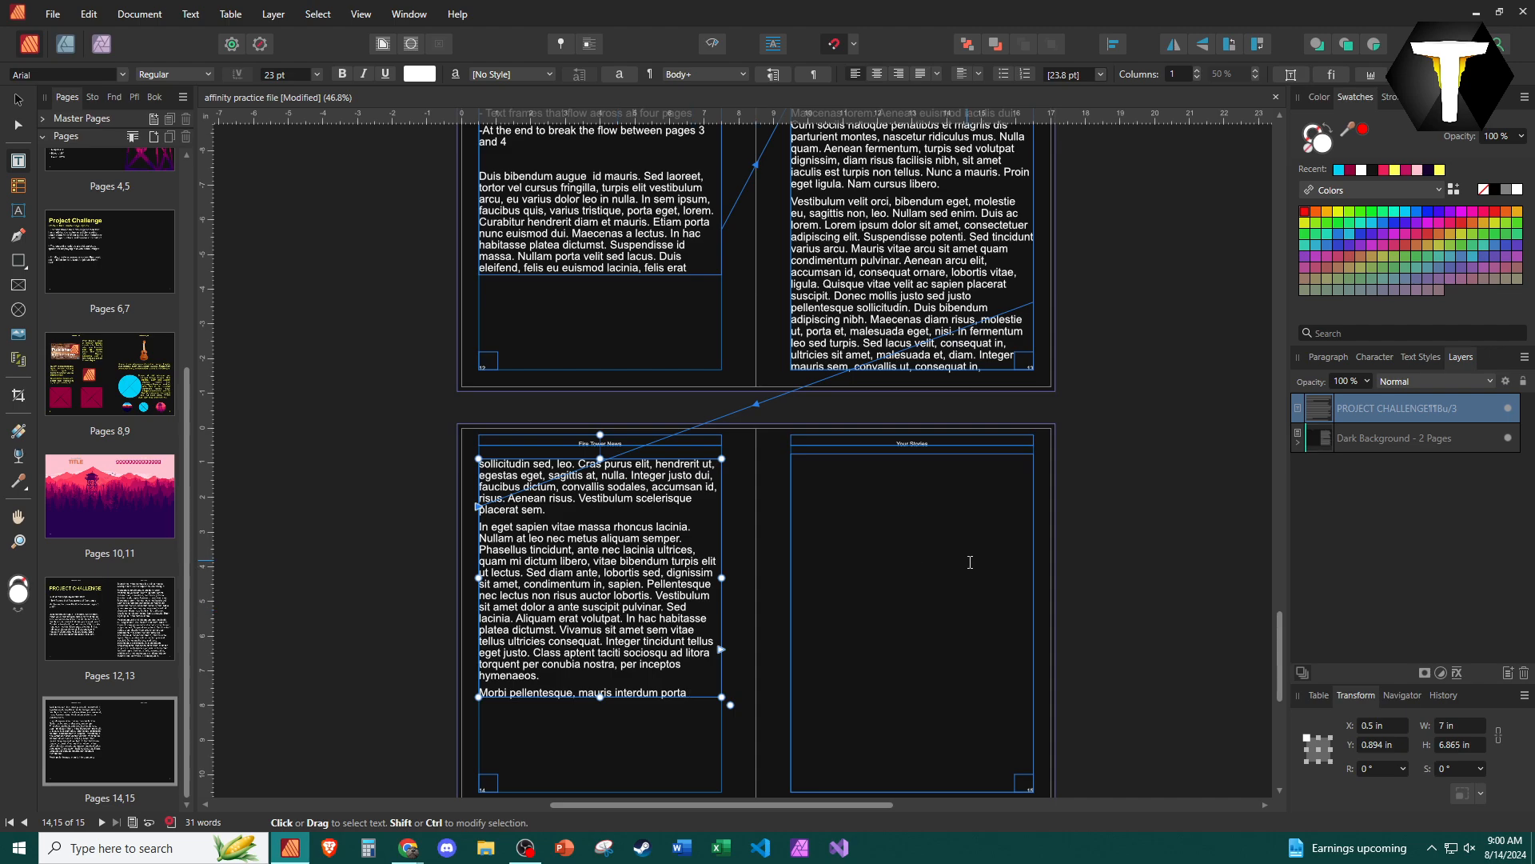
pyautogui.scroll(3, 692, 356)
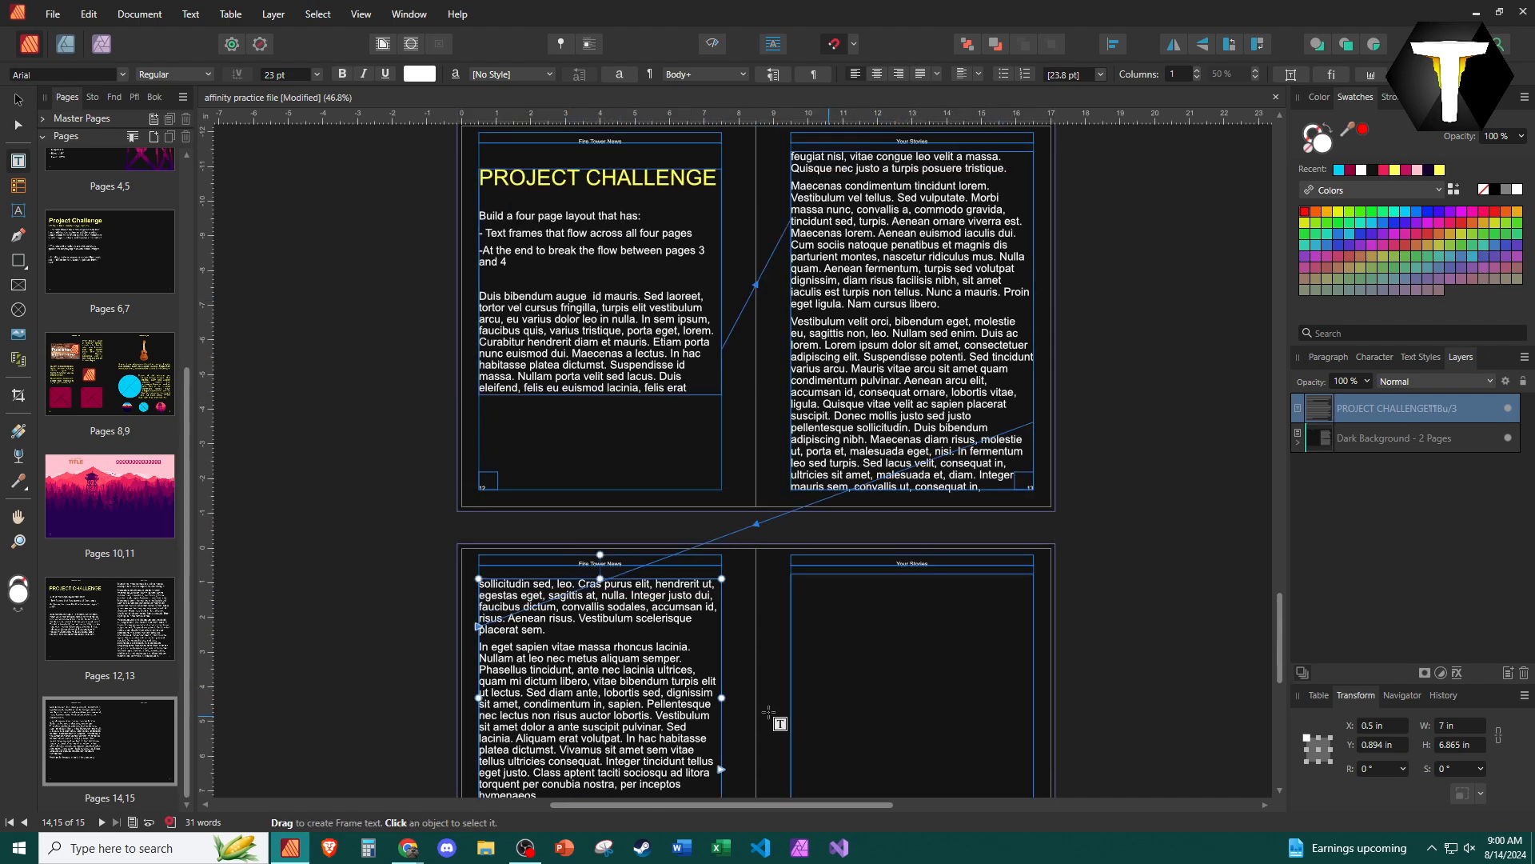